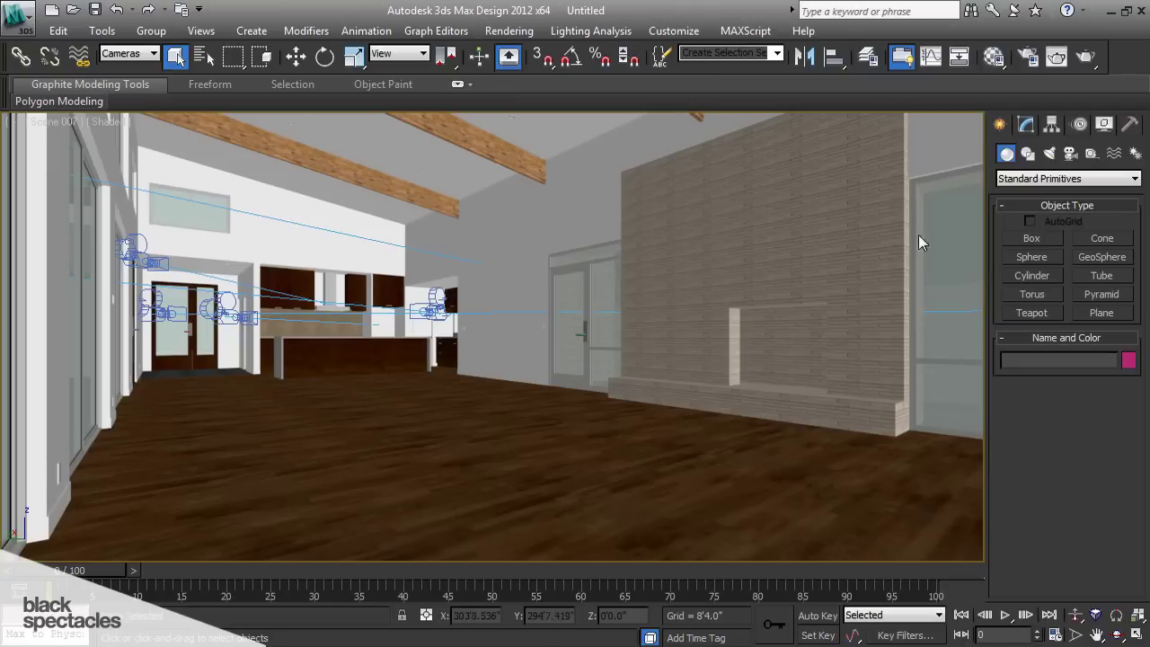
Open the Material Editor at the upper left with a 3x2 grid of large sample spheres.
left_click(993, 57)
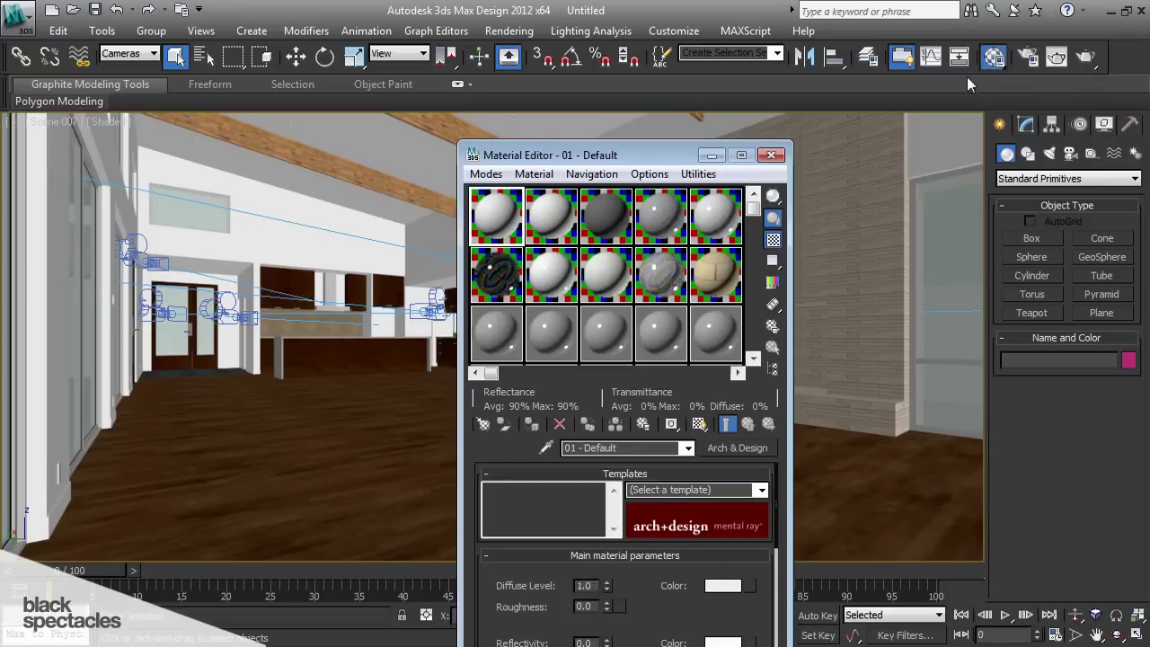
left_click_drag(651, 155, 308, 33)
key("x")
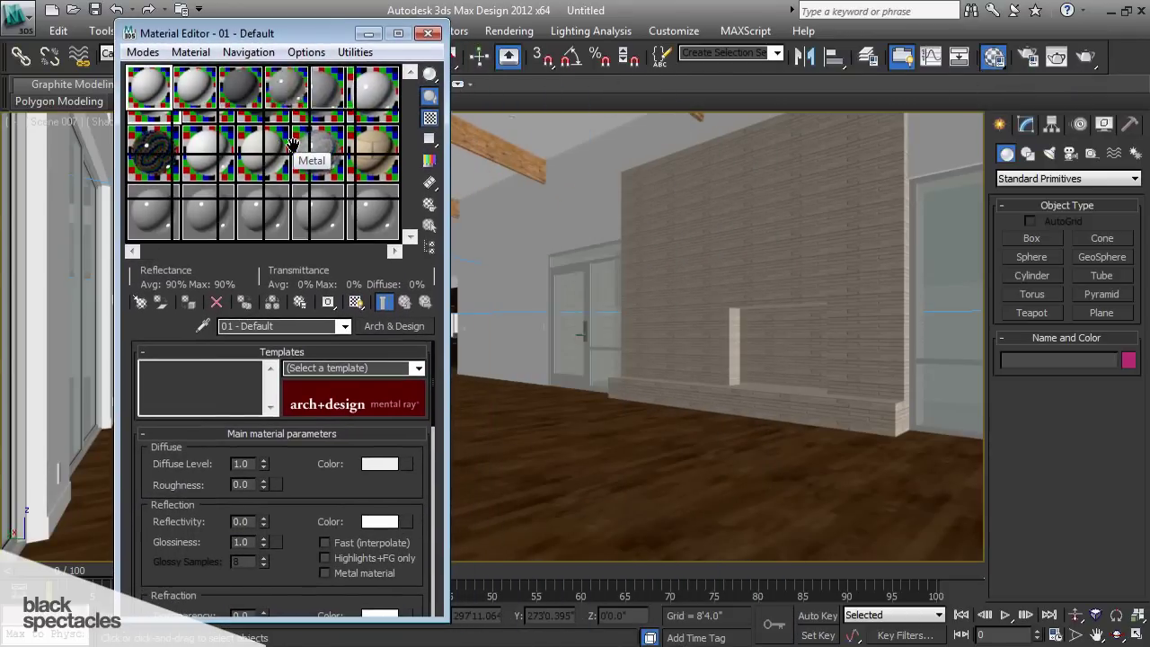
key("x")
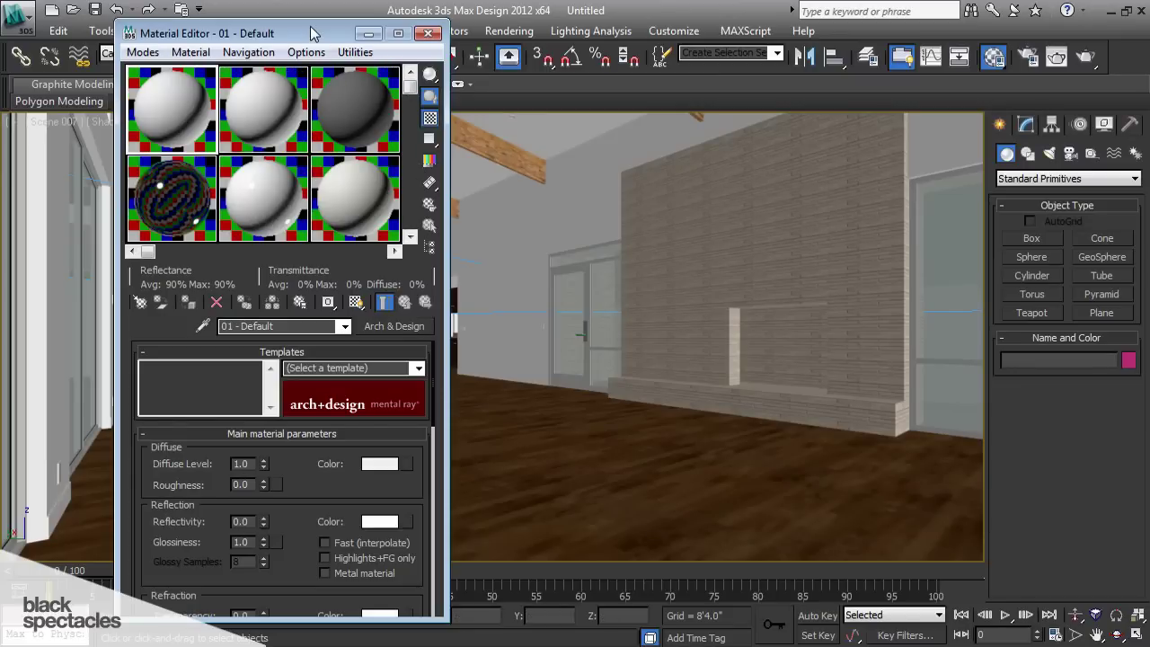
left_click_drag(309, 33, 257, 31)
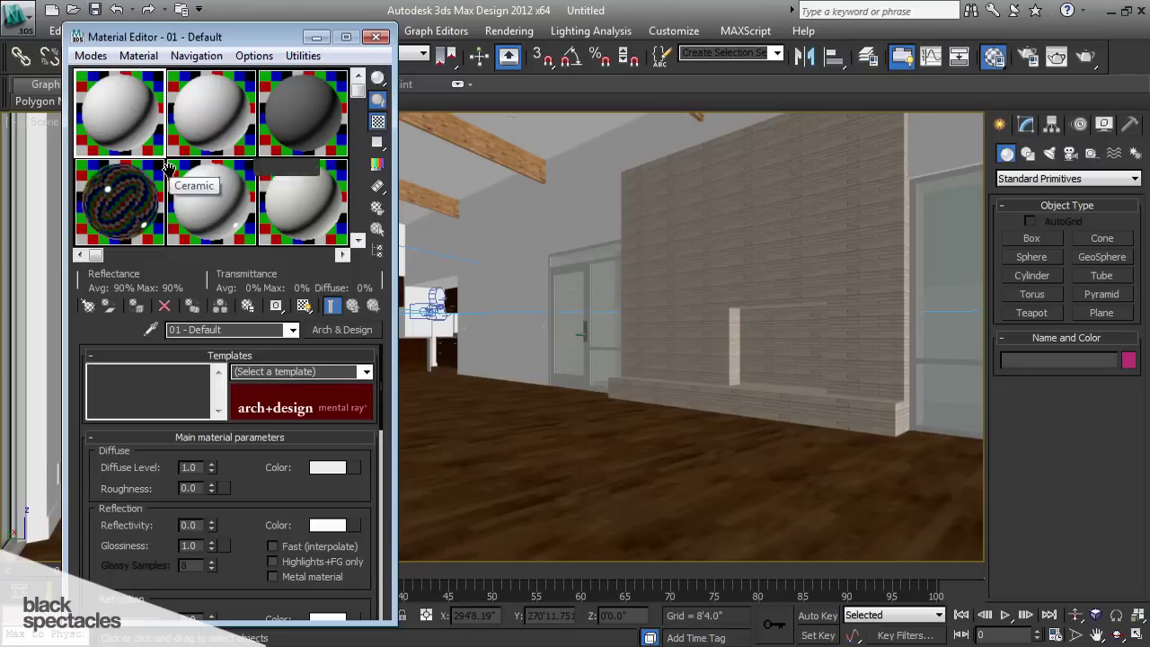
left_click(87, 306)
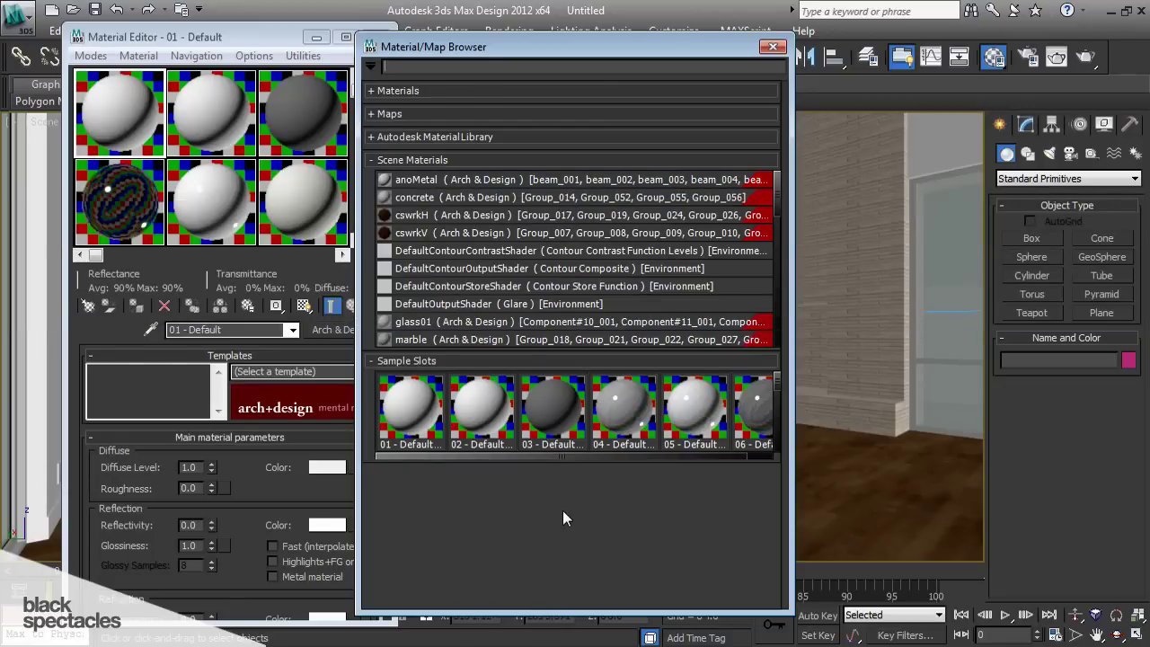
Drag the anoMetal scene material onto sample slot 1 and close the Material/Map Browser.
left_click(113, 112)
left_click_drag(295, 35, 232, 38)
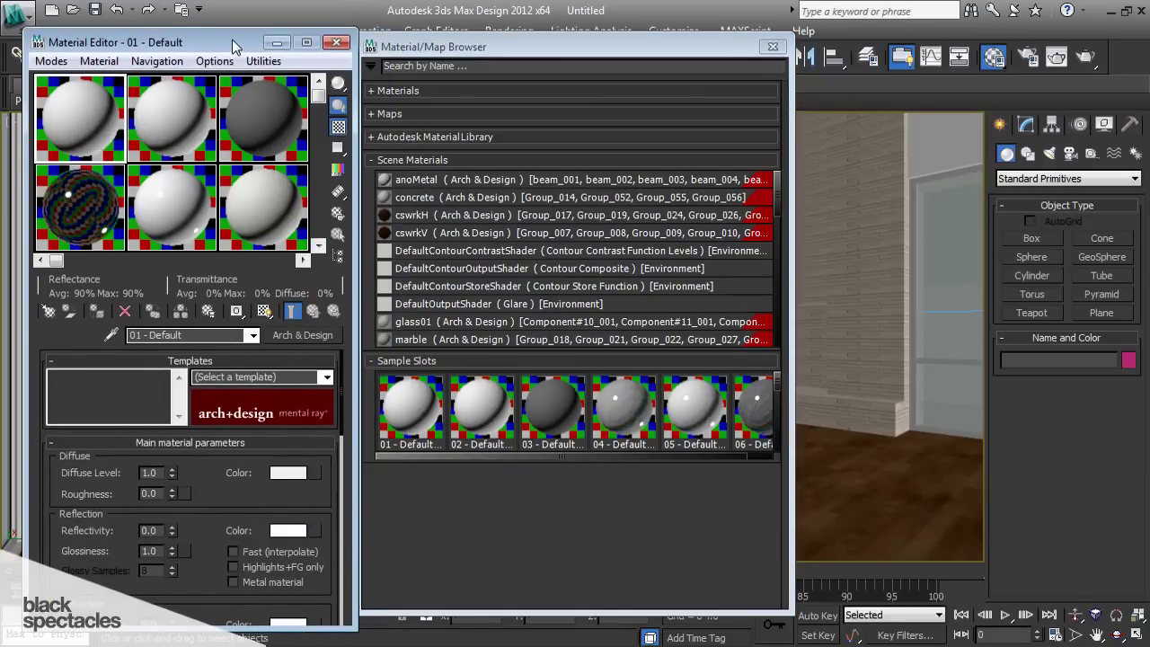
left_click(412, 182)
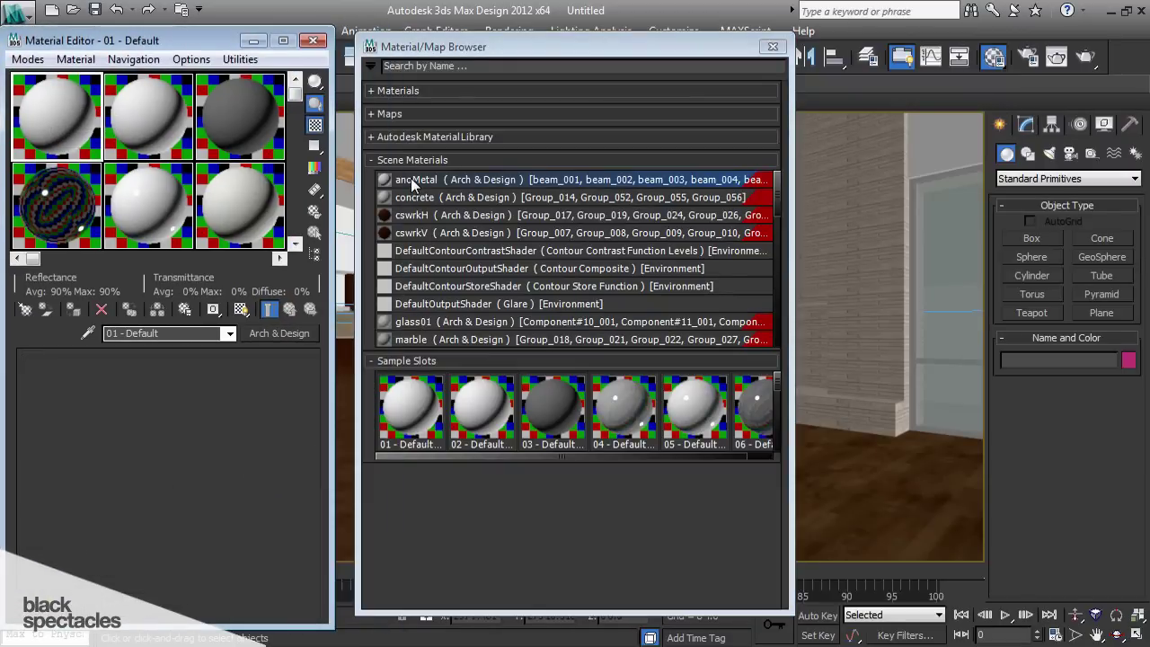
left_click_drag(412, 182, 50, 123)
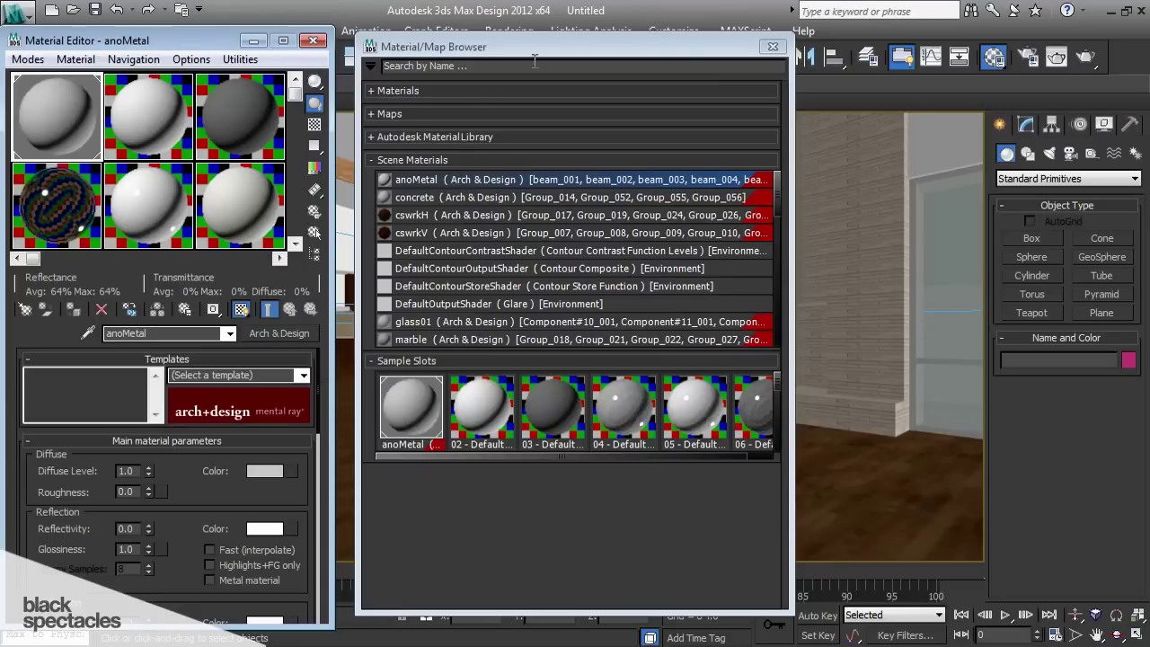
left_click(773, 47)
left_click_drag(208, 42, 512, 41)
With the selection filter set to All, pick multi_Group_005 from the floor into the editor.
left_click(396, 334)
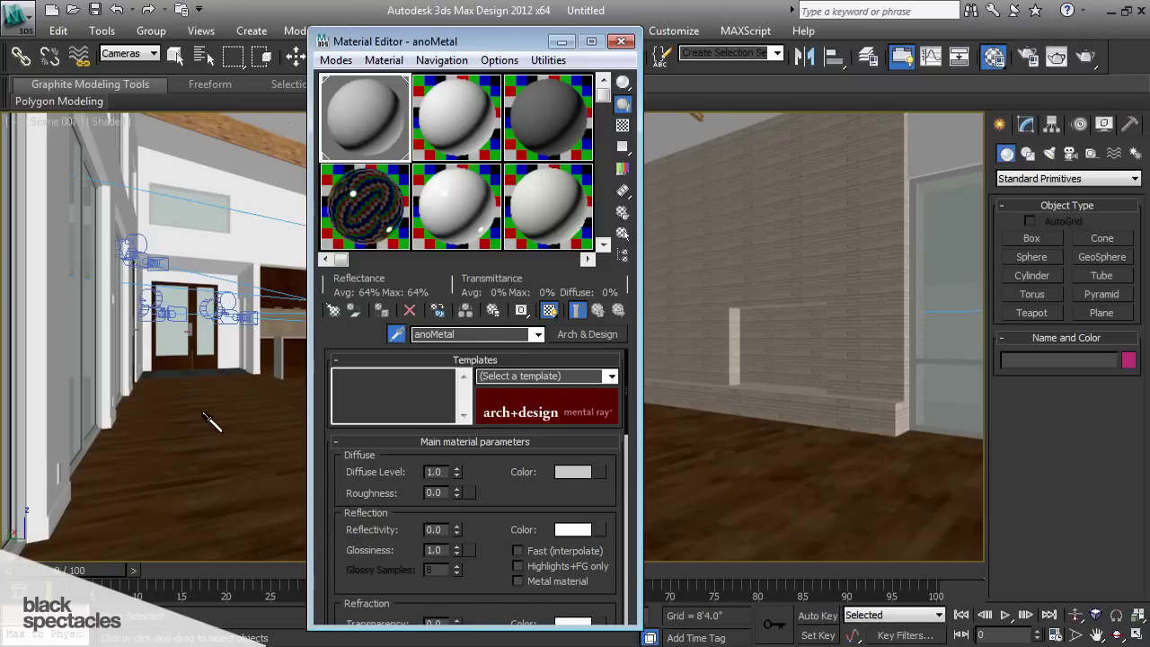
left_click(148, 53)
left_click(144, 68)
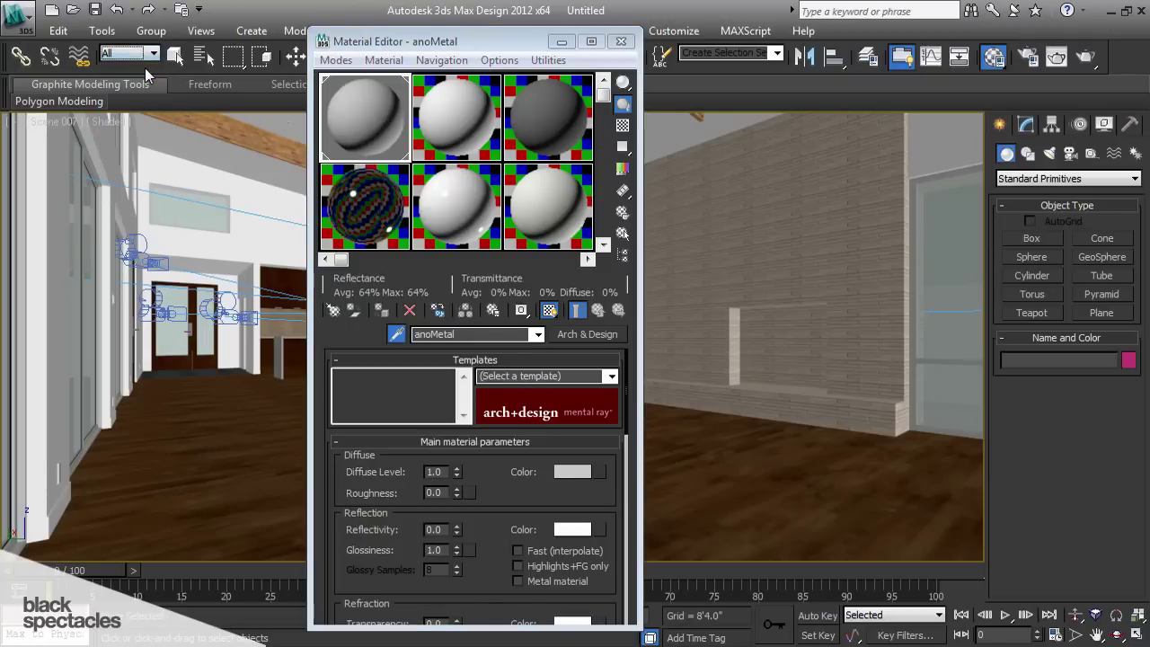
left_click(231, 462)
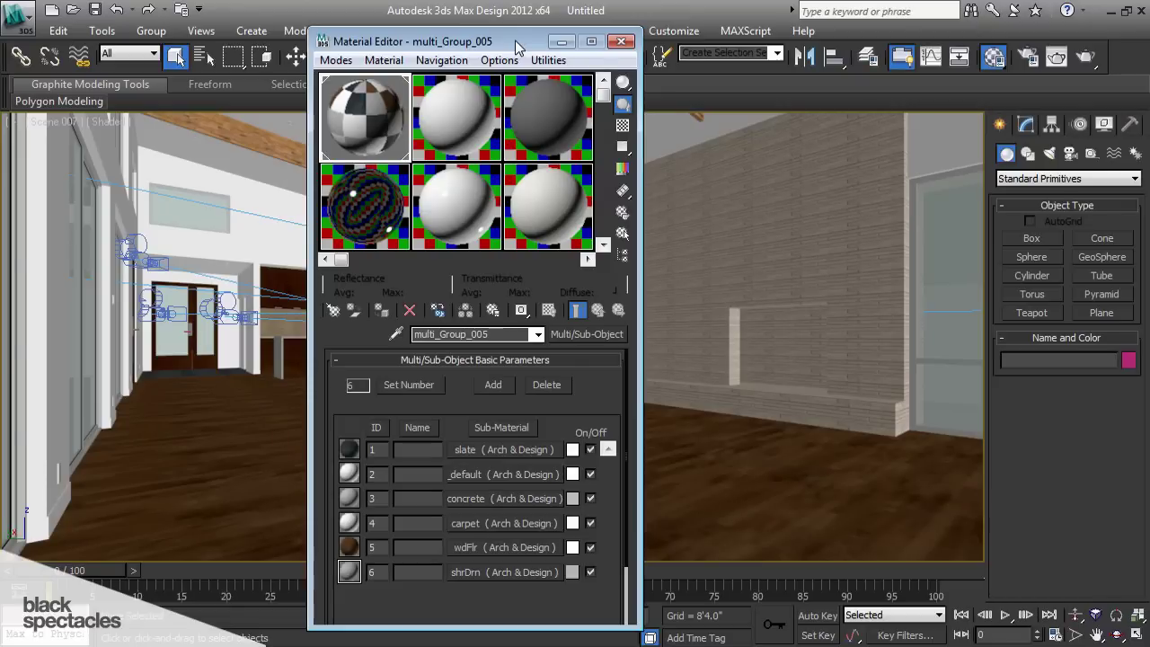
left_click_drag(516, 45, 488, 37)
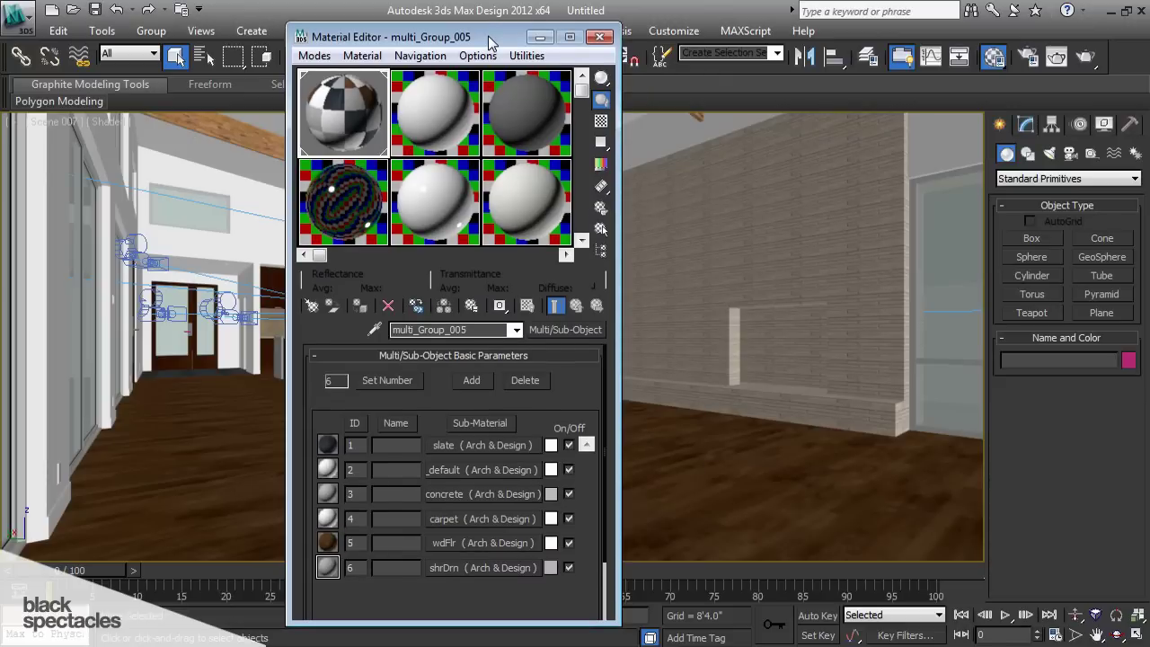
left_click(314, 55)
Switch to the Slate editor without Navigator or Parameter panels and drag multi_Group_005 into View1.
mouse_move(368, 58)
mouse_move(316, 58)
left_click(401, 104)
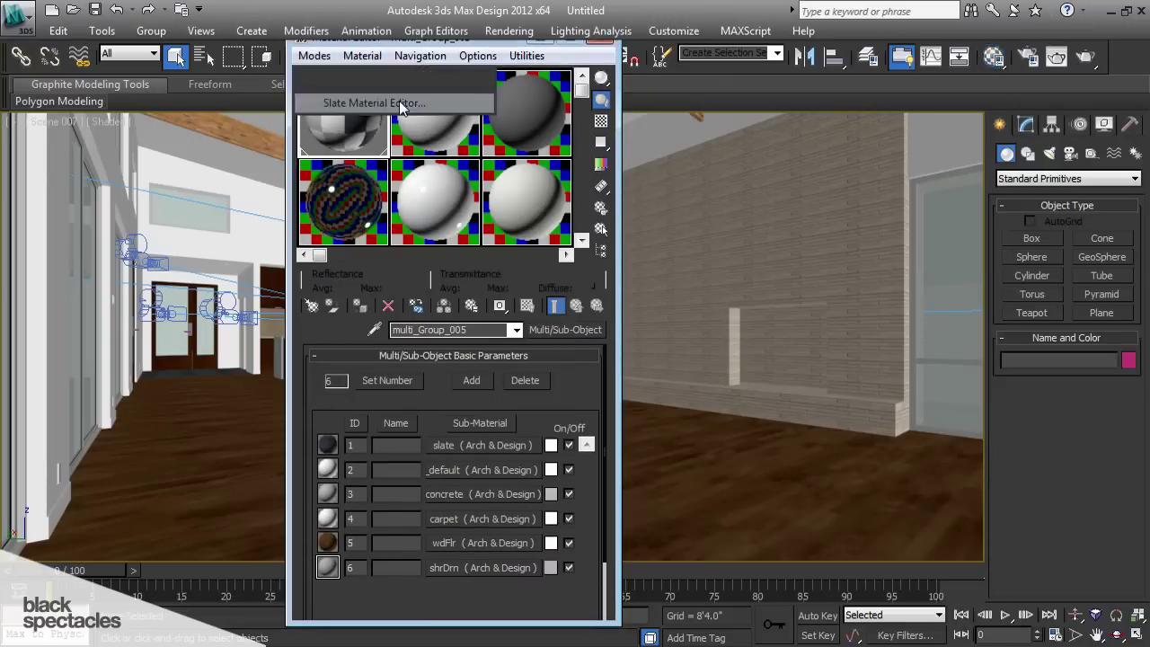
left_click_drag(677, 58, 649, 51)
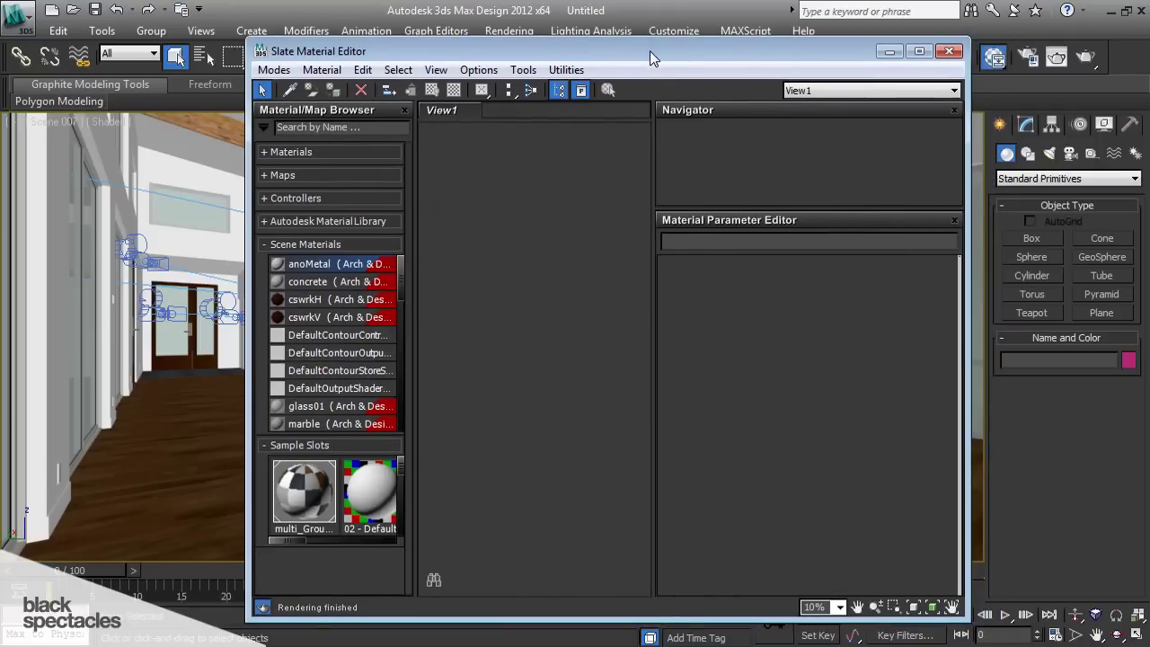
left_click(954, 110)
left_click(954, 111)
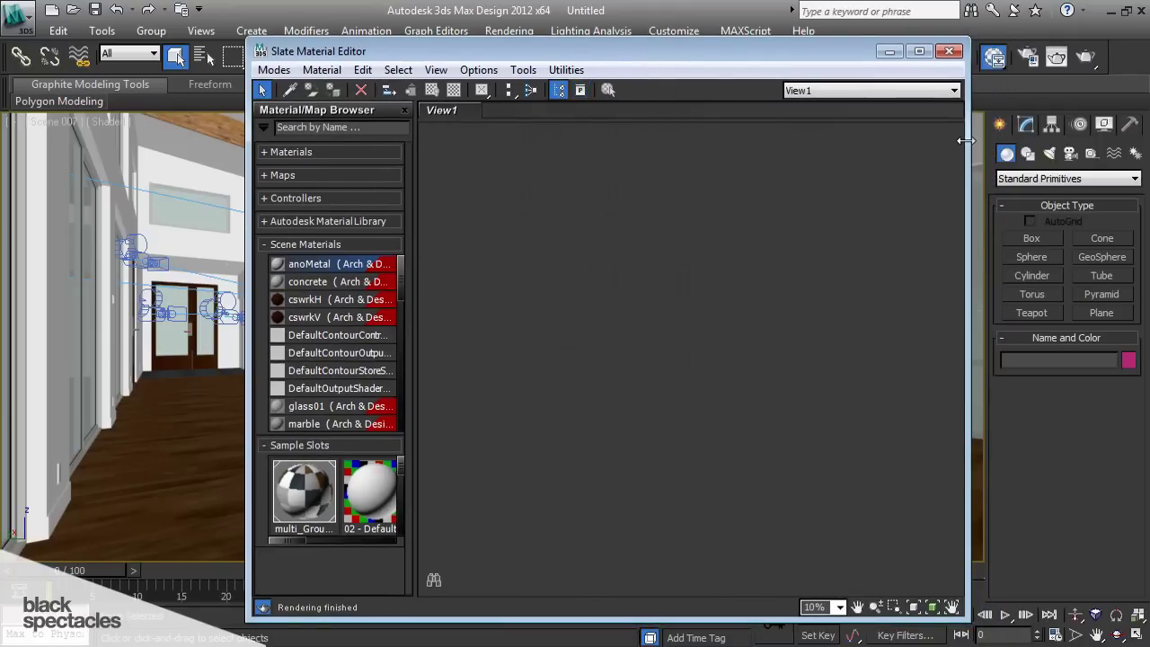
left_click_drag(964, 140, 672, 142)
left_click_drag(534, 59, 622, 52)
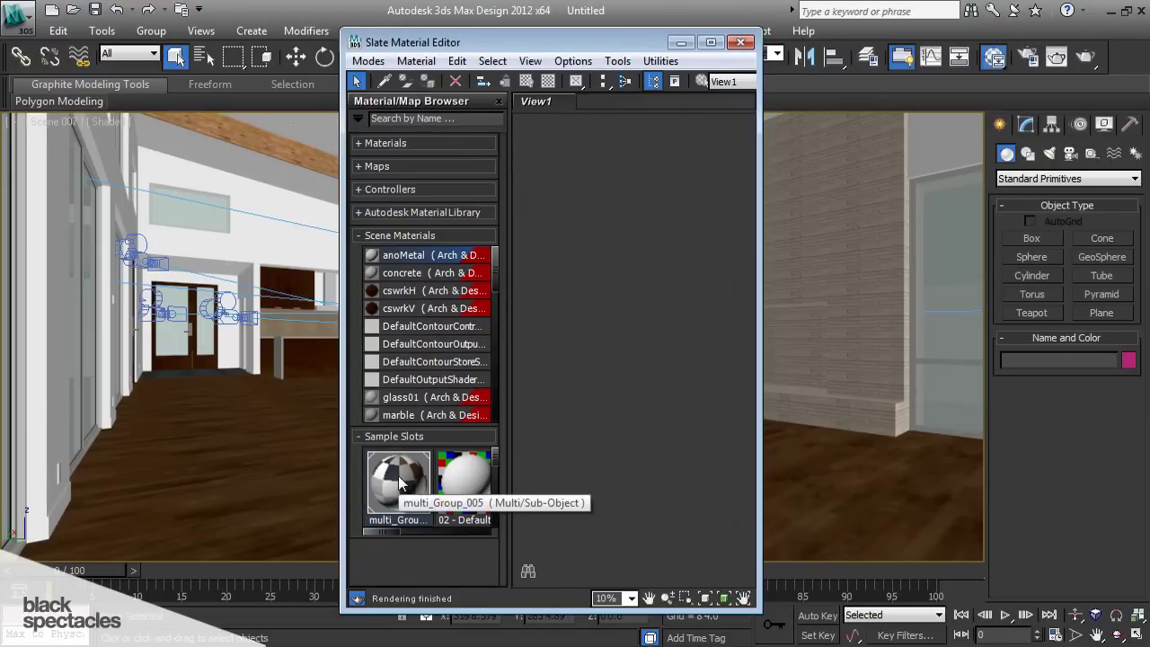
left_click_drag(401, 483, 588, 371)
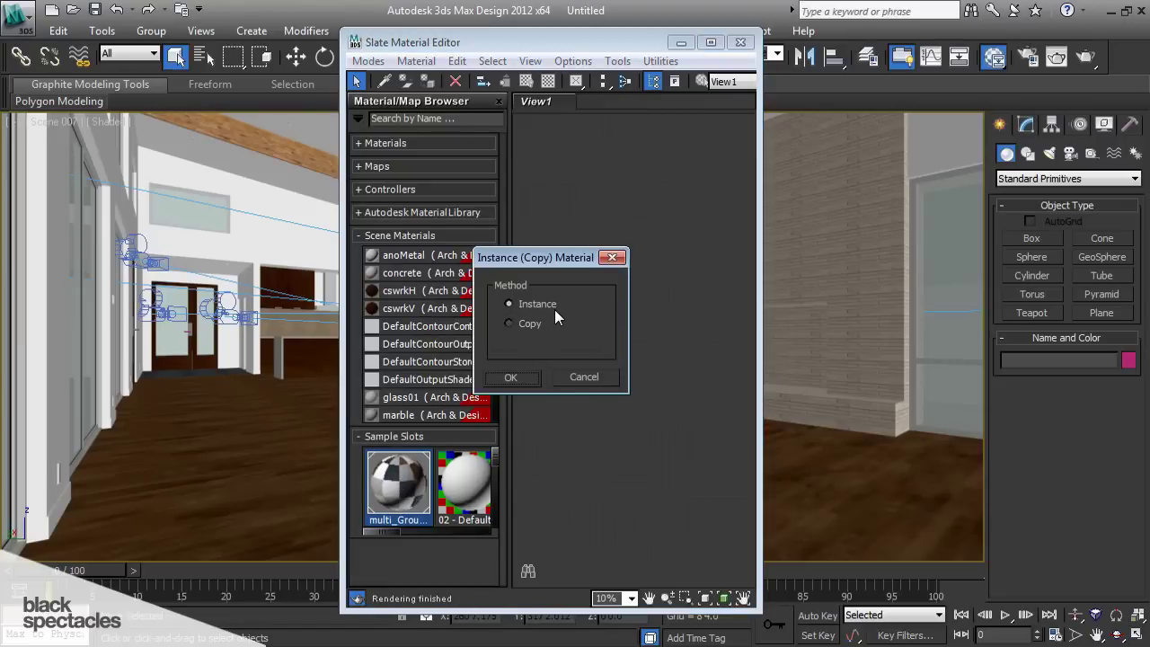
left_click(510, 377)
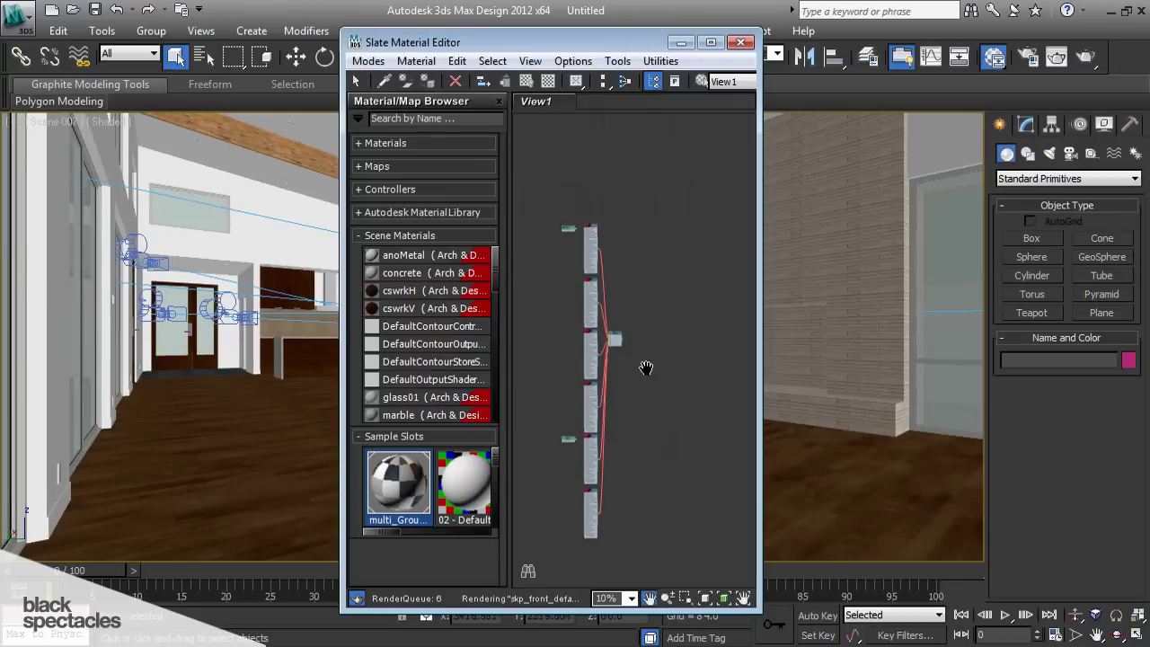
scroll(610, 363, "up", 2)
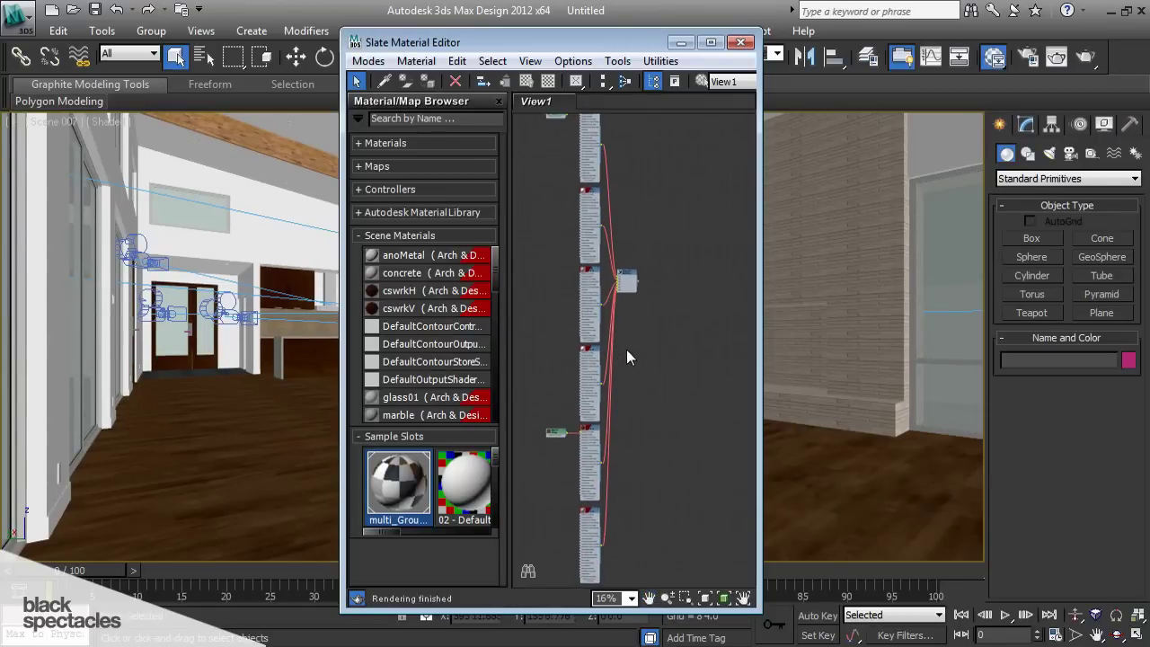
scroll(626, 352, "down", 2)
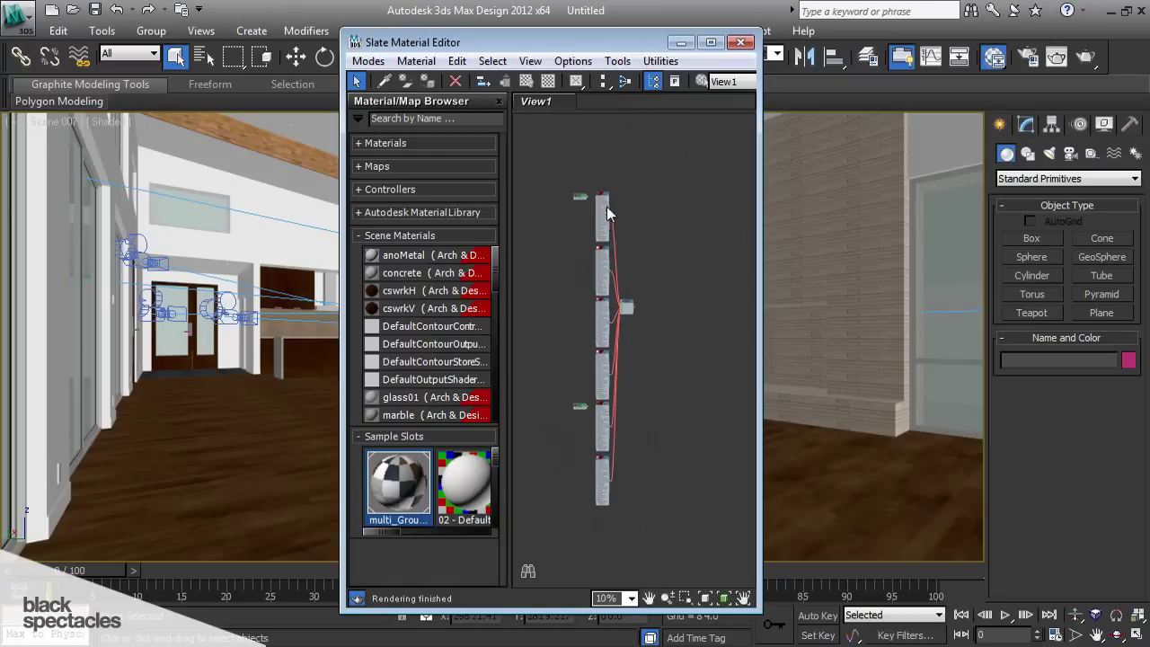
scroll(606, 206, "up", 10)
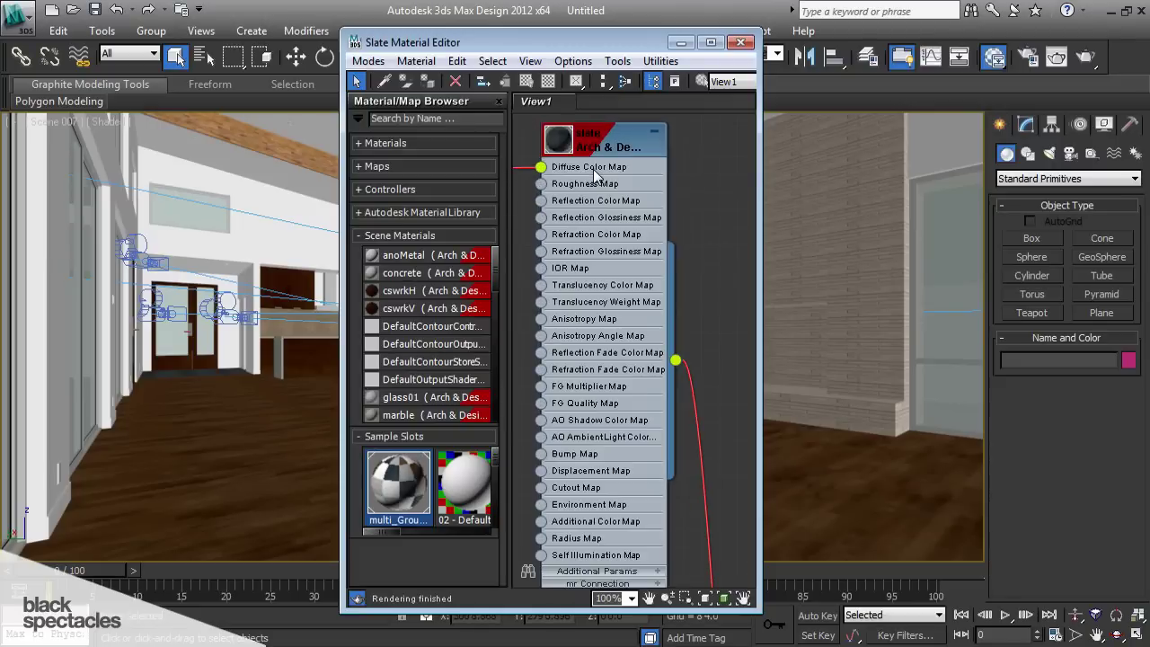
scroll(603, 136, "down", 3)
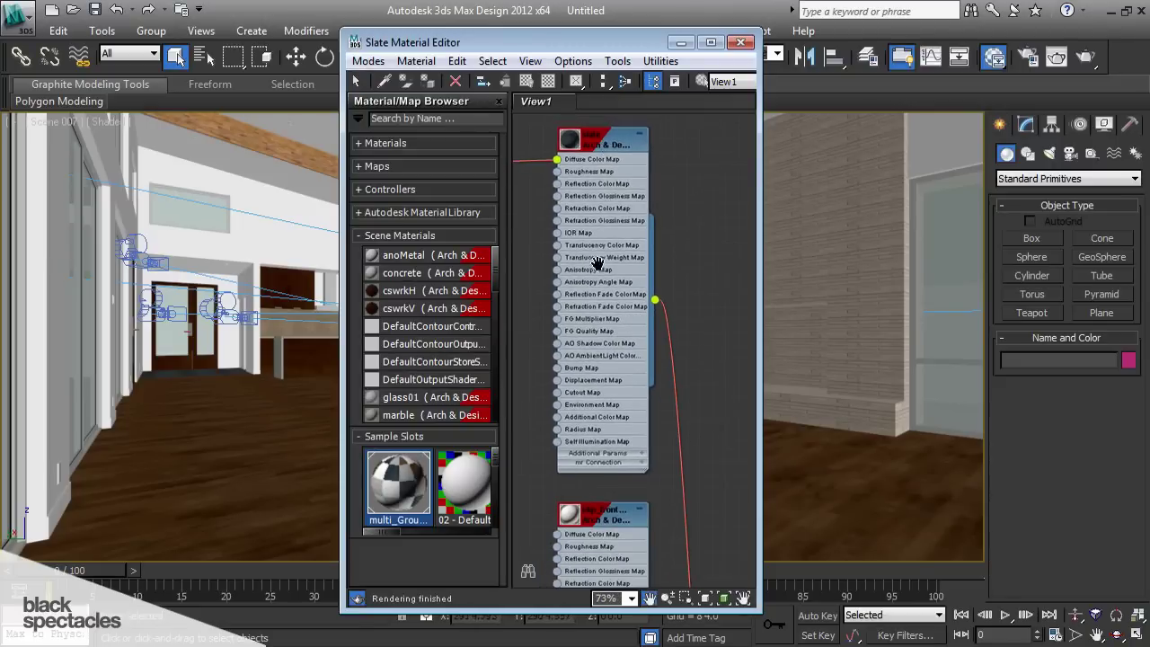
middle_click_drag(597, 263, 563, 204)
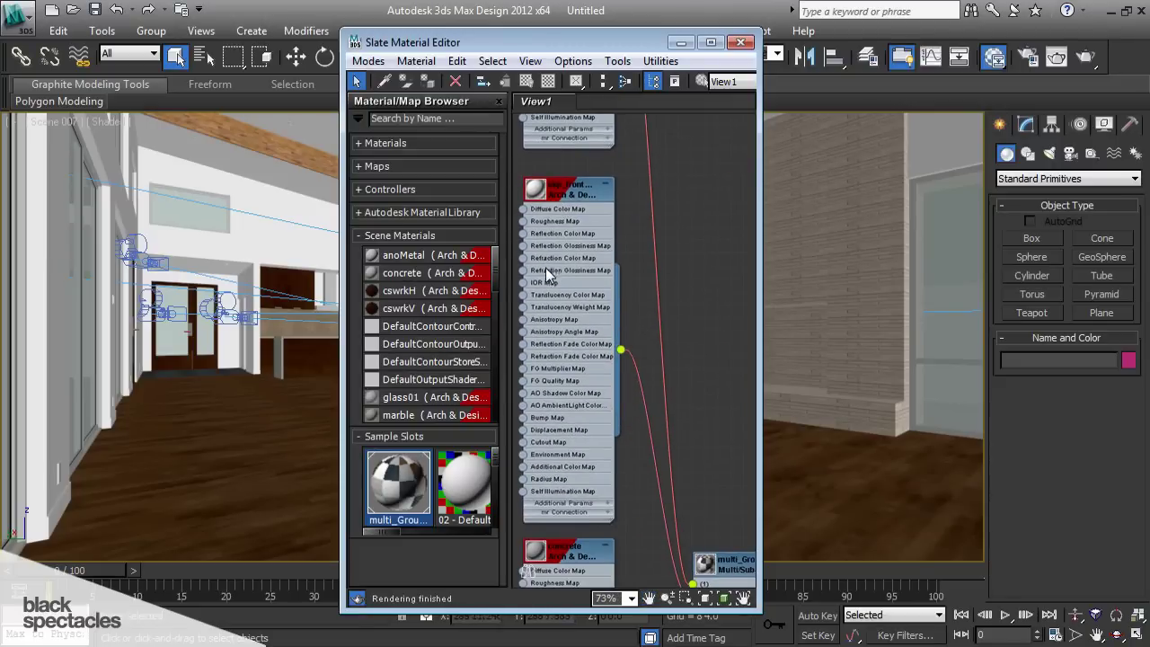
middle_click_drag(545, 267, 566, 268)
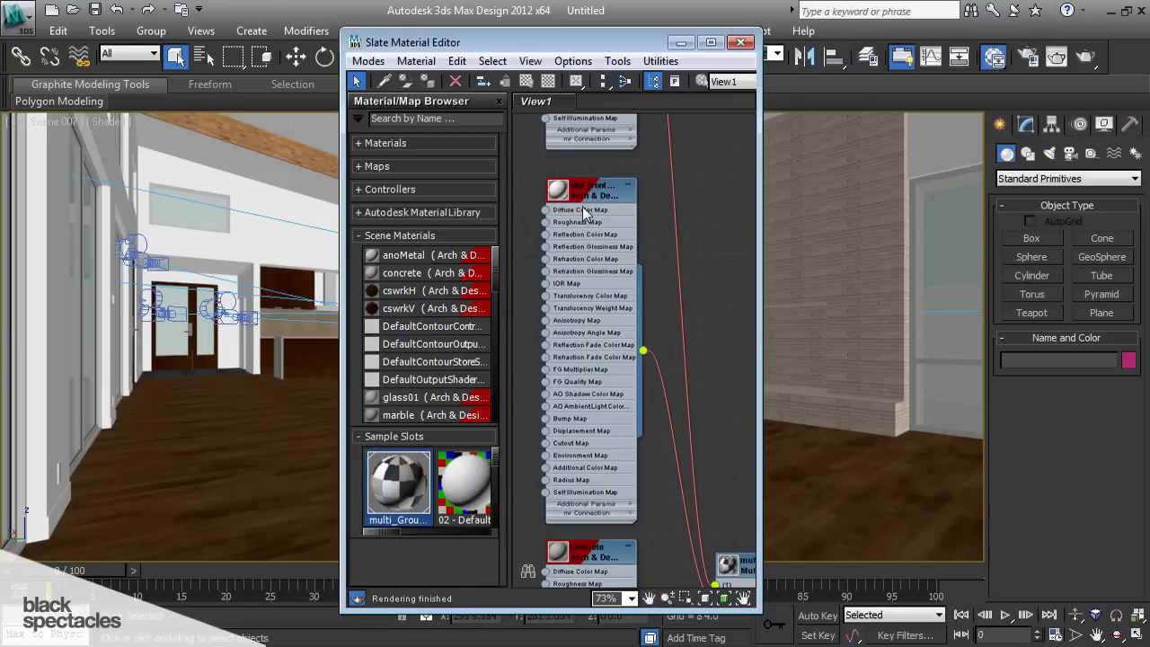
middle_click_drag(594, 479, 591, 241)
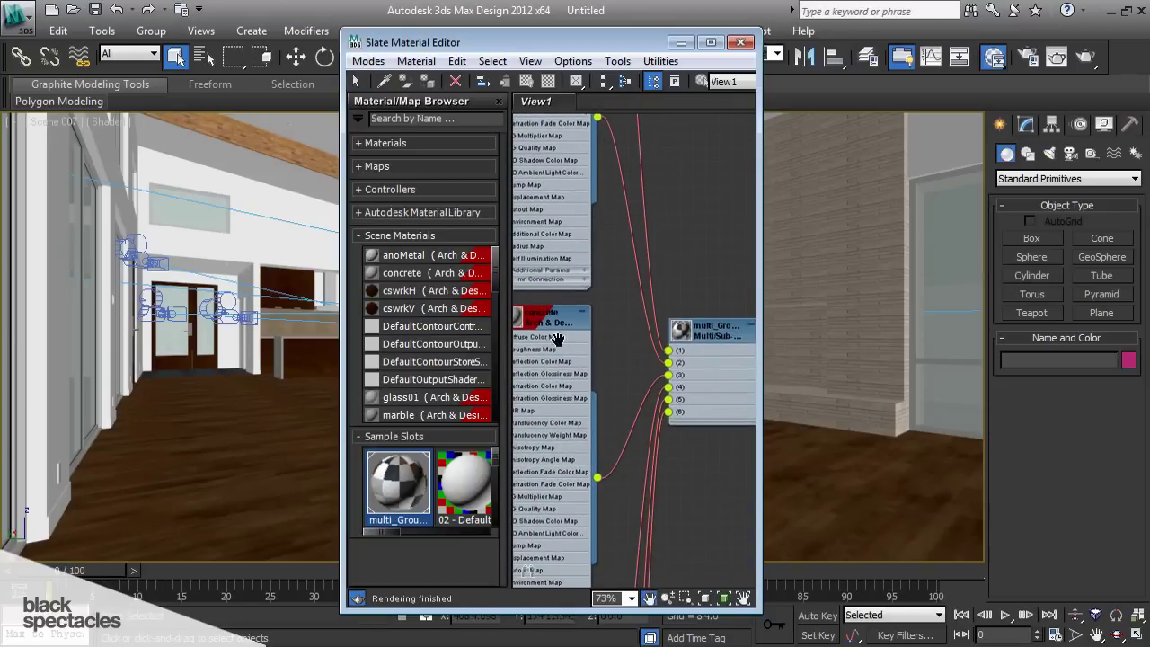
middle_click_drag(591, 348, 590, 271)
middle_click_drag(567, 375, 660, 302)
scroll(660, 302, "up", 1)
scroll(660, 302, "down", 2)
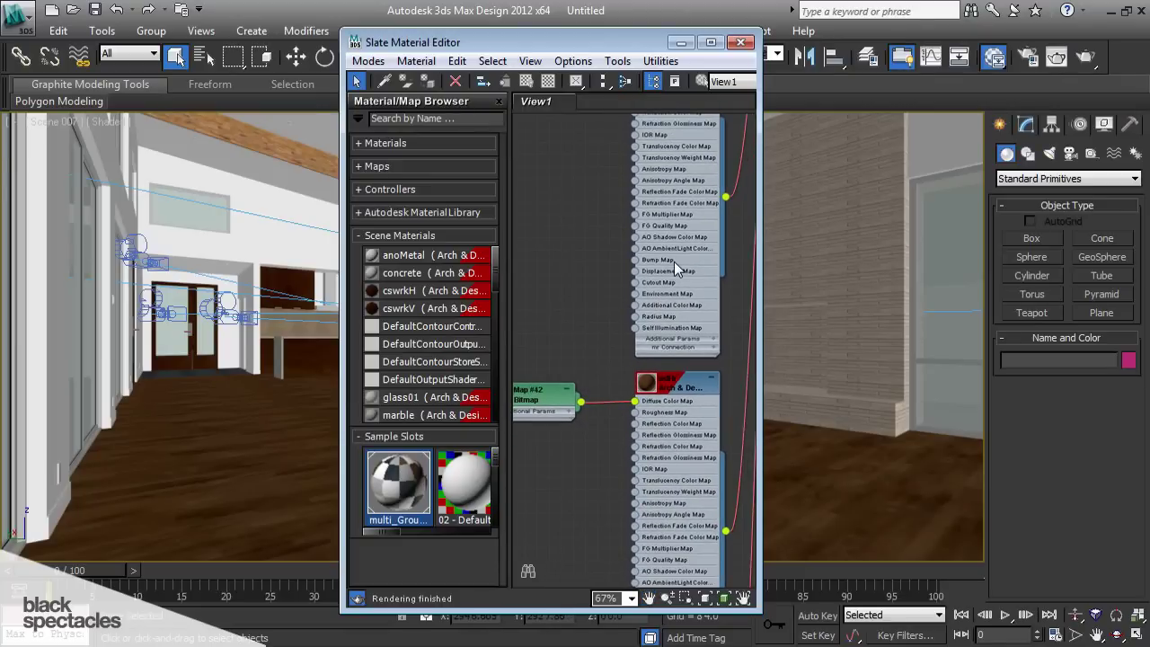
middle_click_drag(684, 230, 634, 348)
scroll(582, 385, "down", 2)
scroll(682, 240, "up", 9)
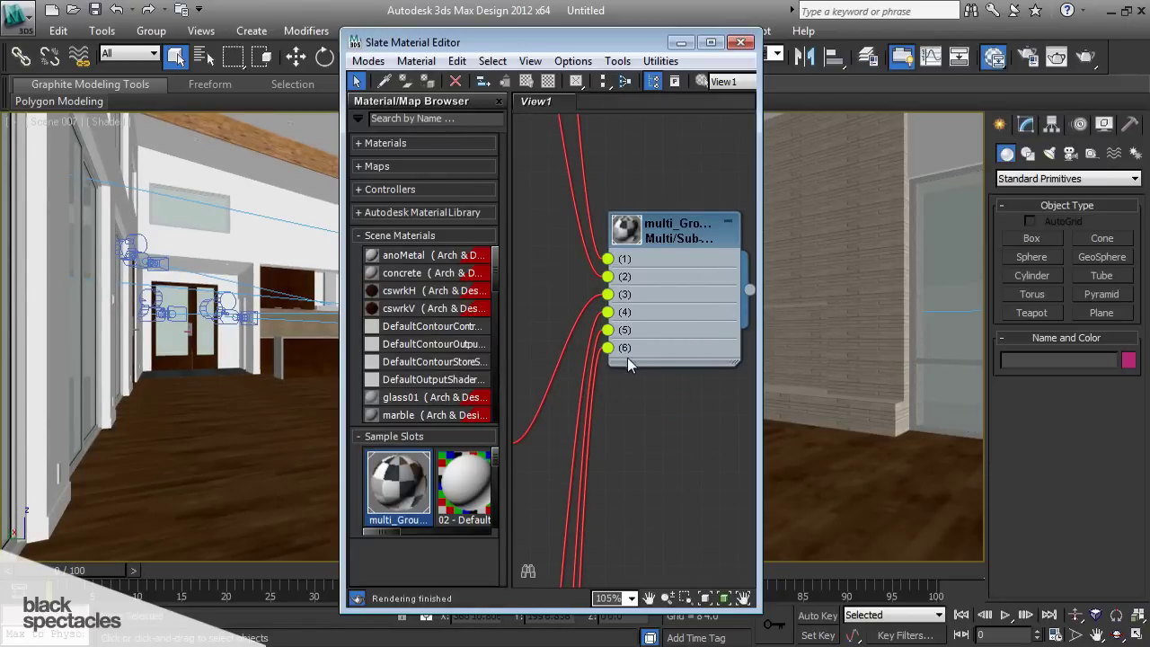
scroll(637, 352, "down", 8)
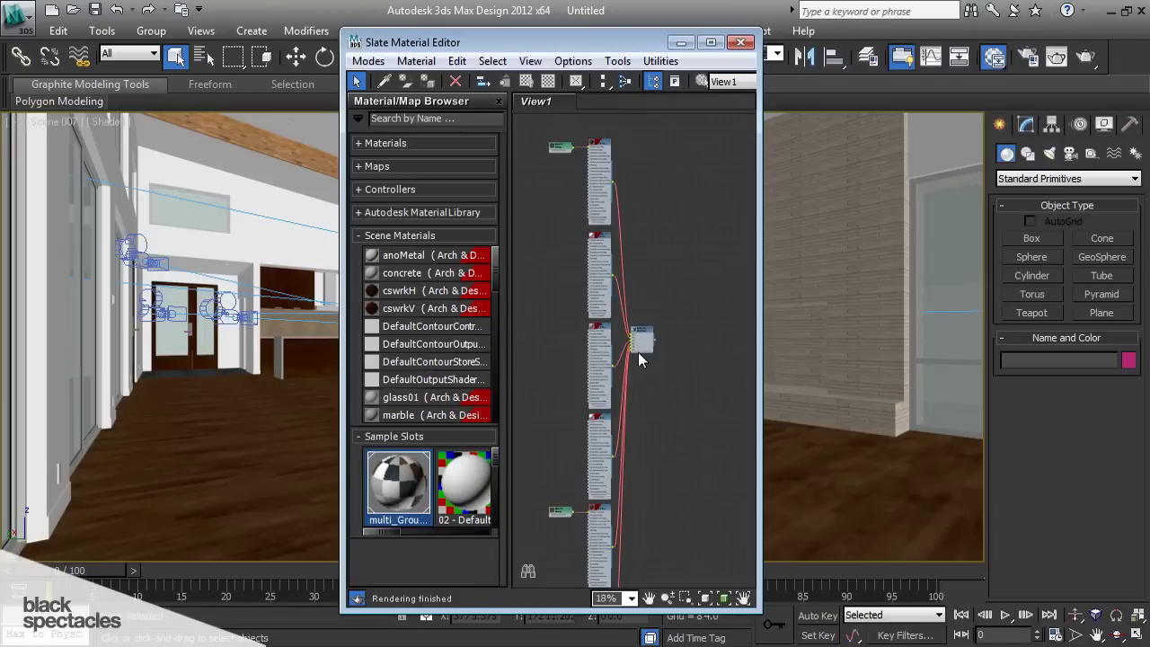
scroll(638, 352, "down", 2)
middle_click_drag(650, 359, 645, 352)
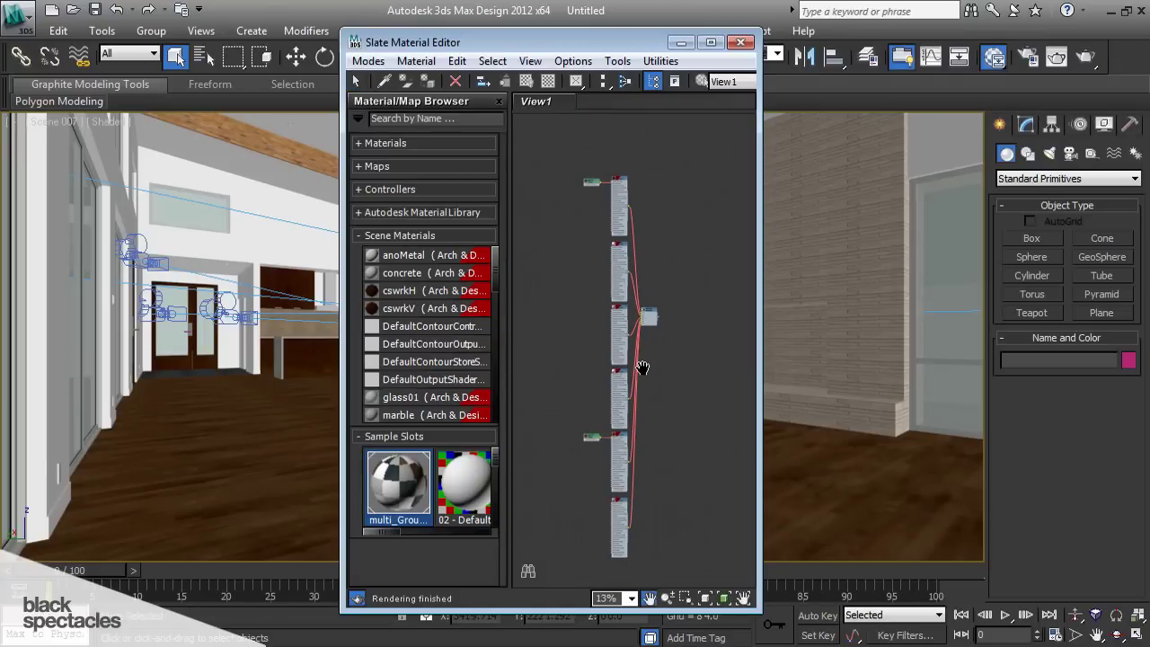
Isolate the floor Group_014 with Alt+Q and frame the whole floor plan in Perspective.
left_click(238, 467)
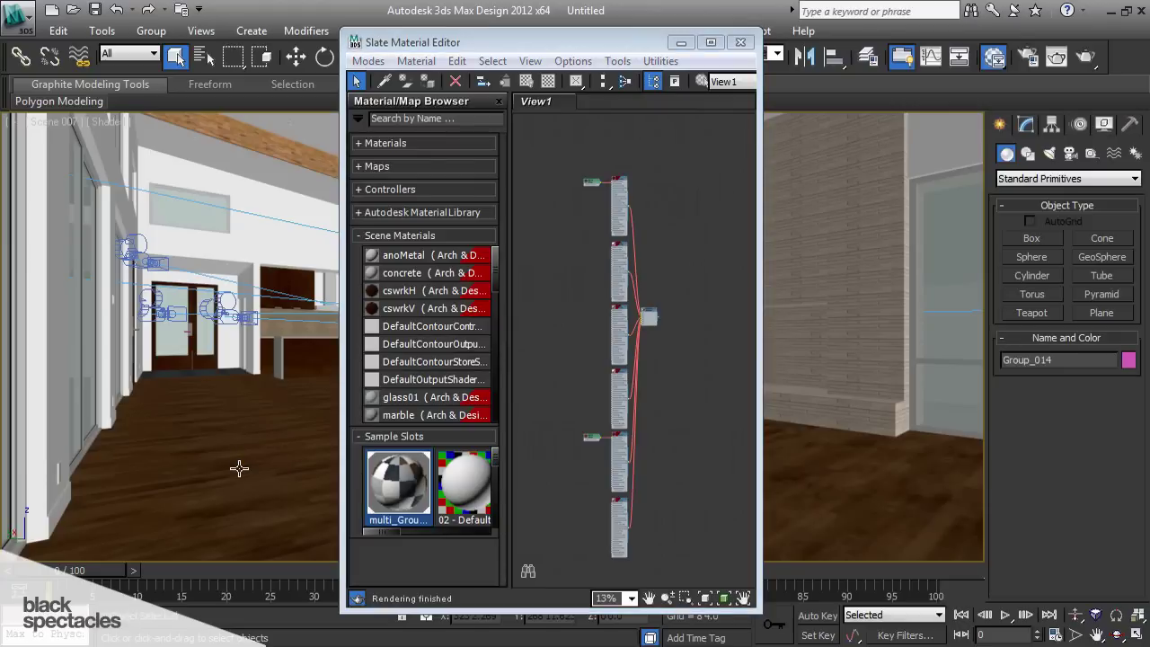
key("alt+q")
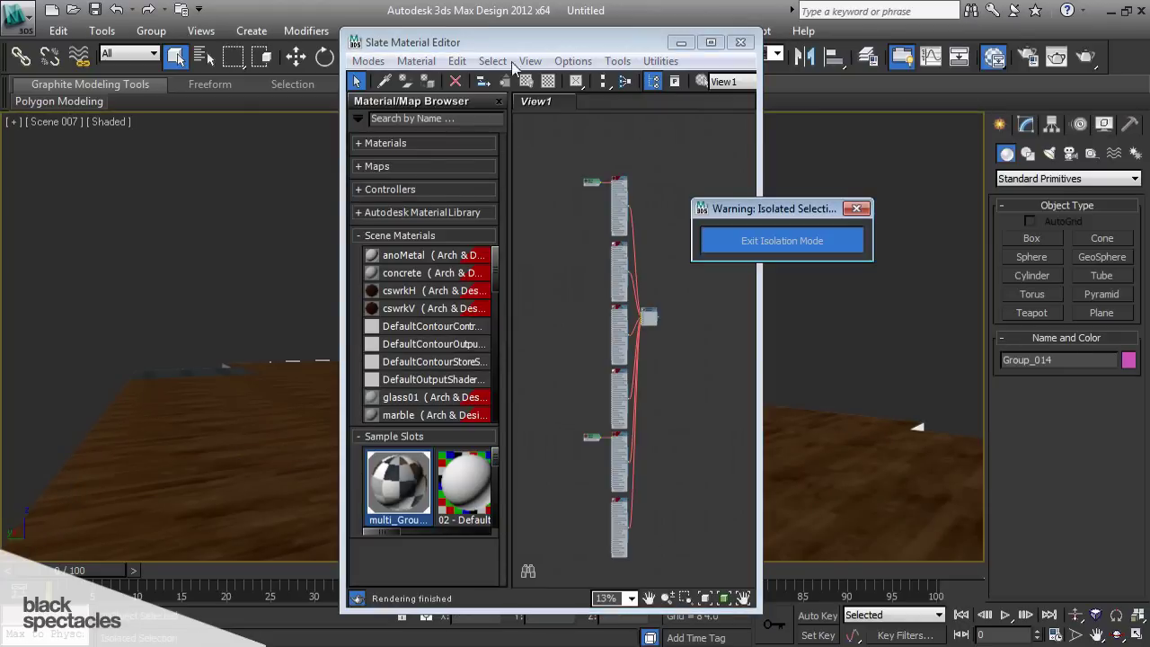
left_click_drag(518, 45, 320, 504)
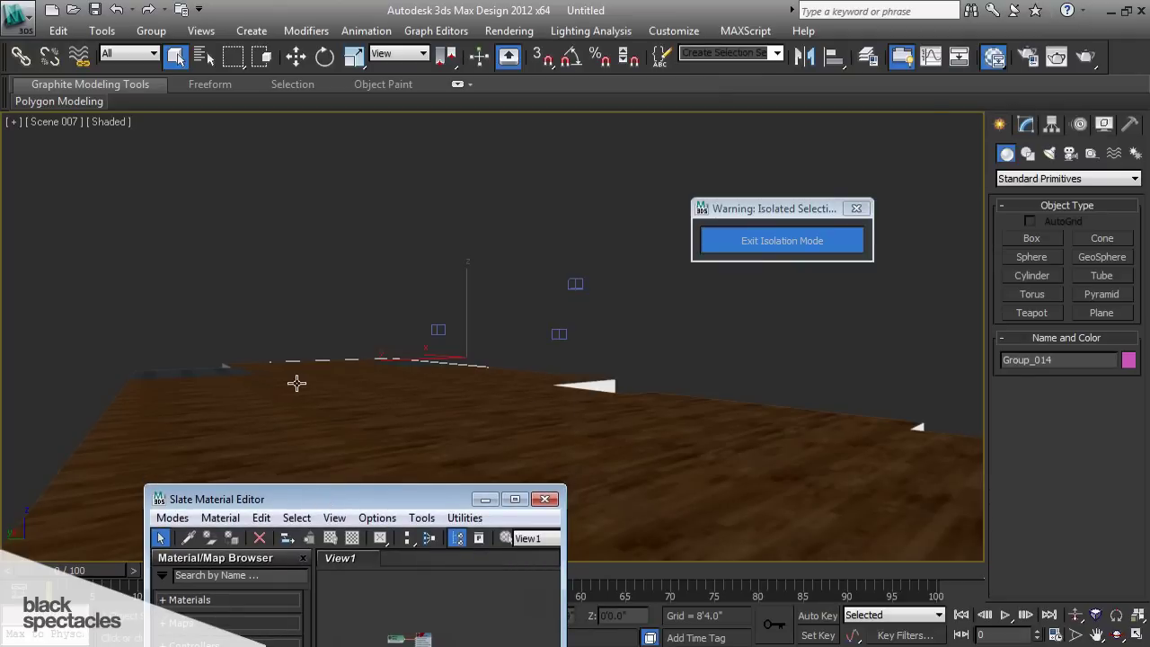
key("p")
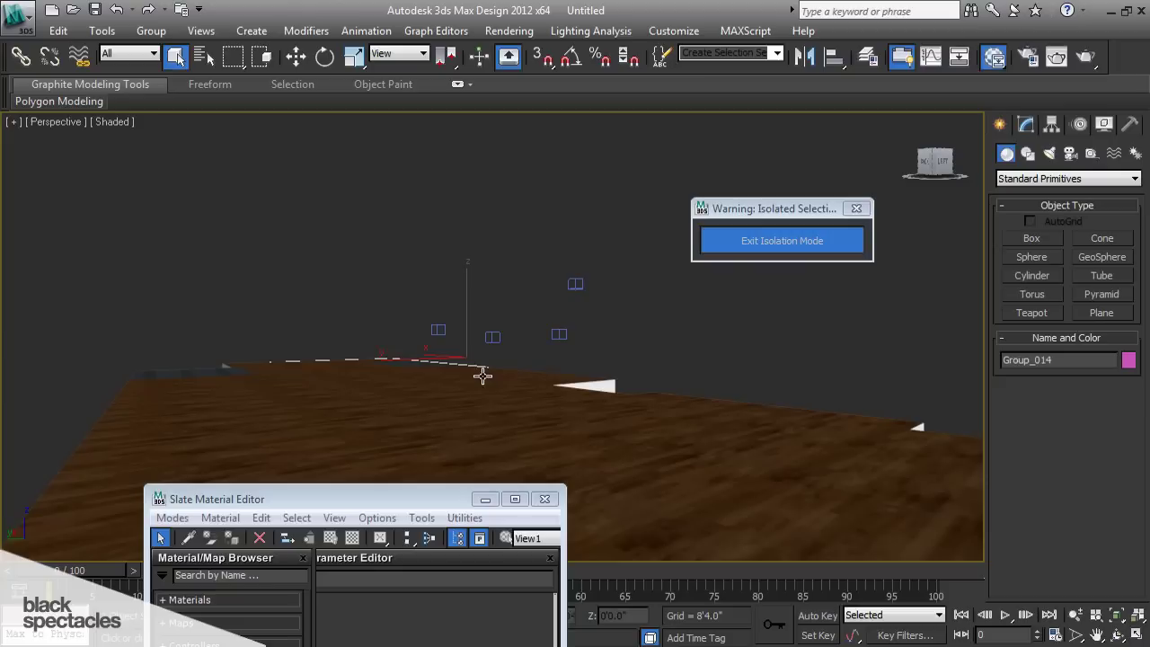
middle_click_drag(476, 380, 454, 391, "alt")
scroll(454, 391, "down", 5)
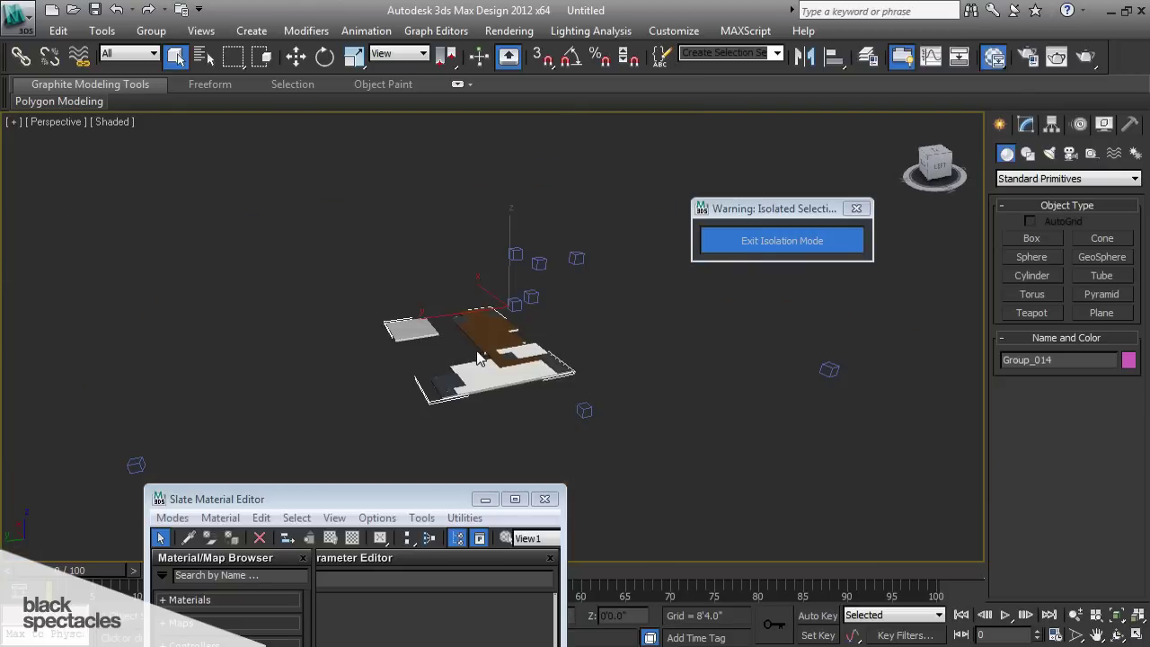
scroll(485, 362, "up", 1)
middle_click_drag(499, 412, 512, 386)
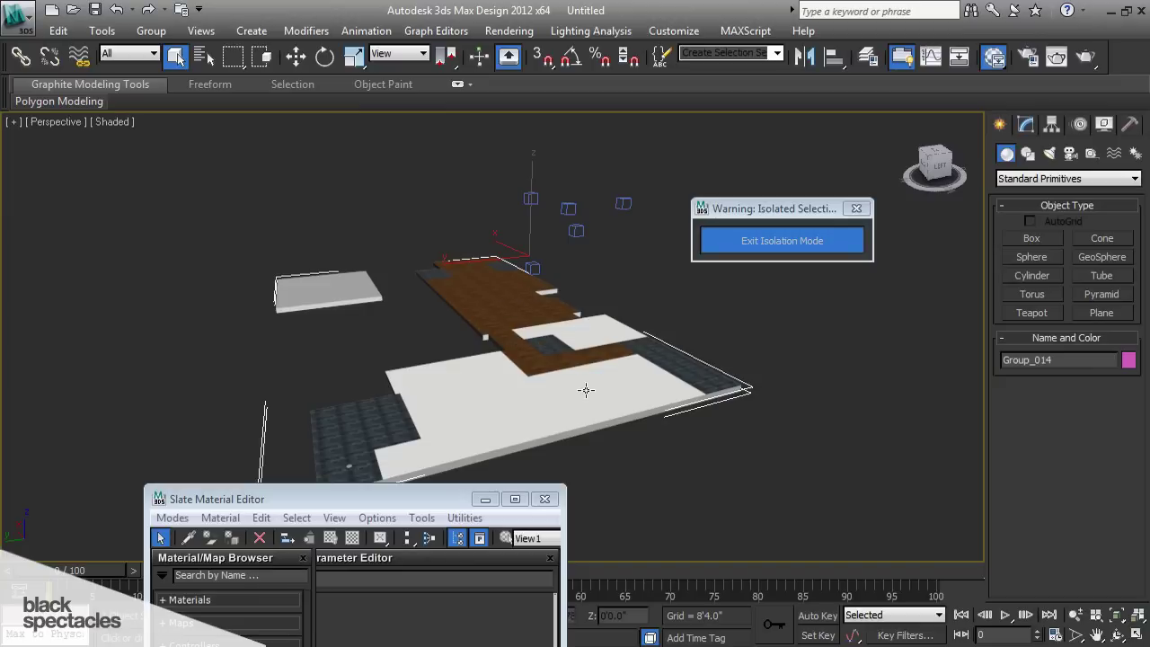
left_click_drag(441, 499, 342, 88)
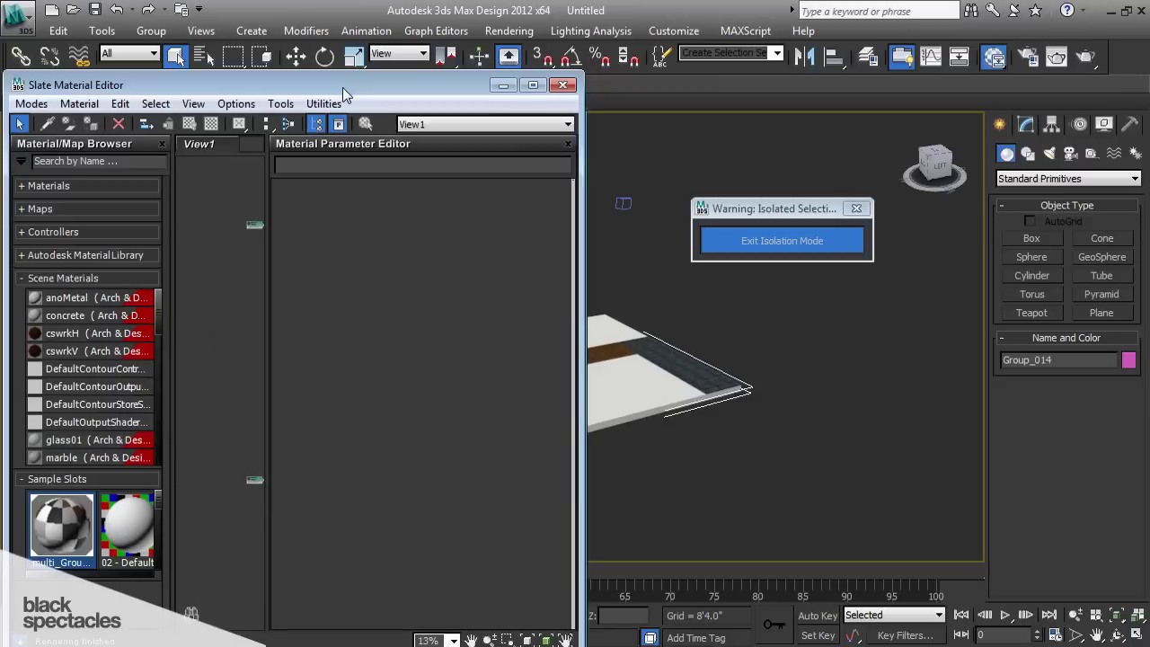
Dock the narrowed Slate editor at upper left, parameter panel closed, framing the Multi/Sub node's six inputs.
middle_click_drag(644, 351, 743, 359)
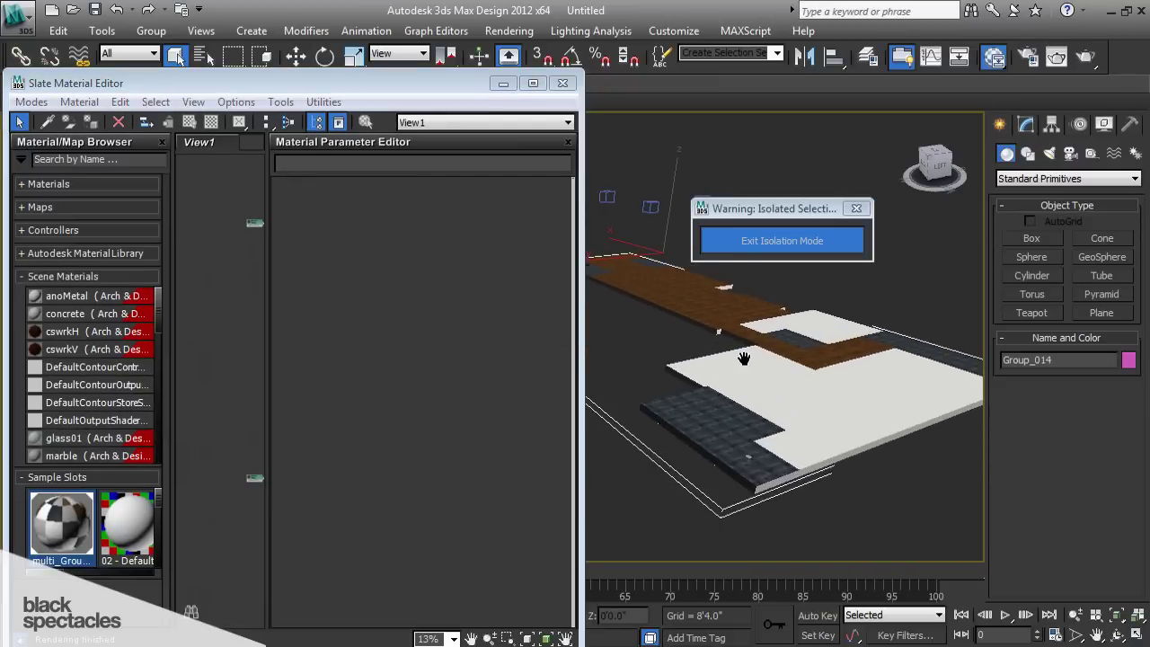
left_click(241, 393)
scroll(180, 390, "down", 3)
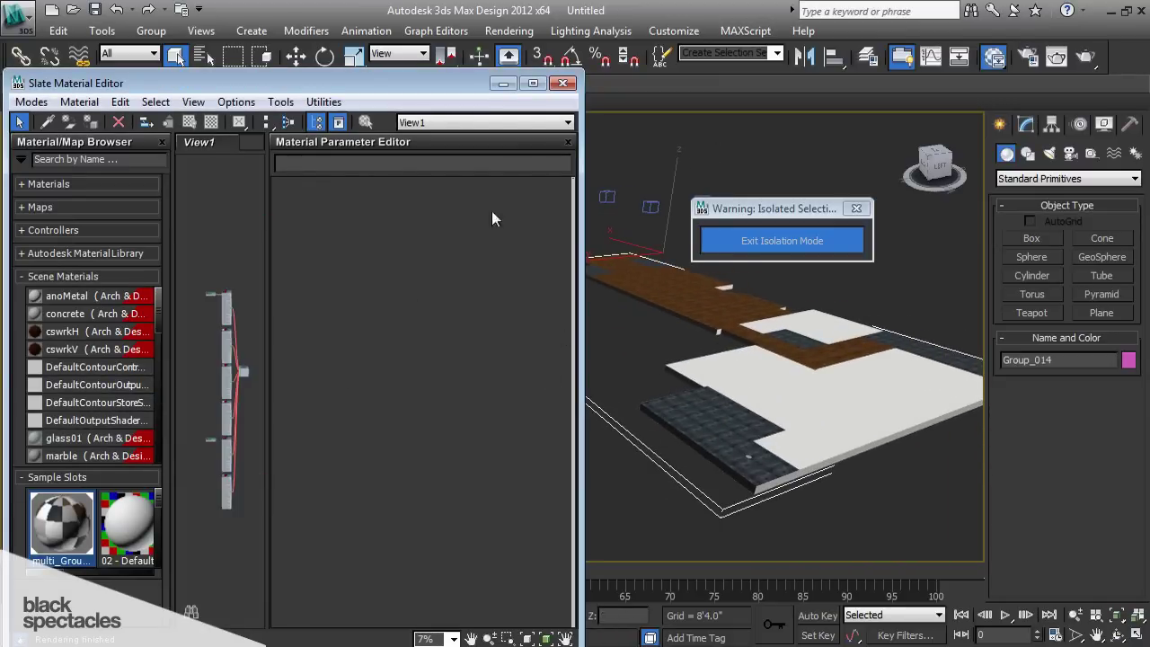
left_click(567, 142)
scroll(278, 377, "up", 4)
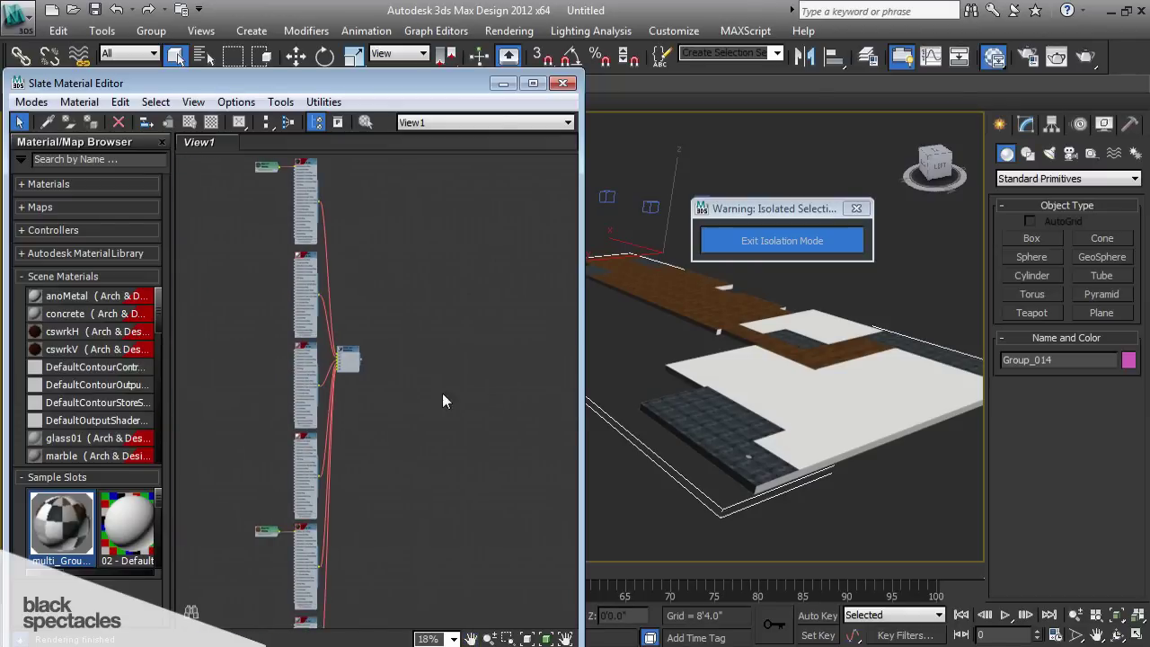
scroll(342, 362, "up", 6)
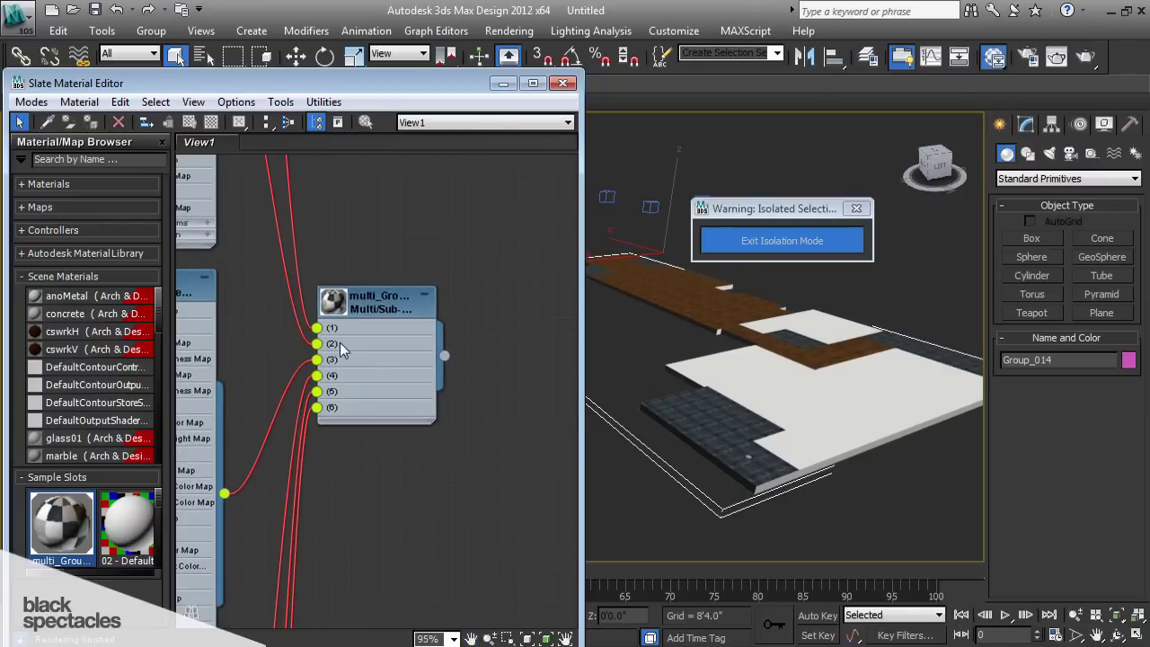
scroll(350, 410, "down", 1)
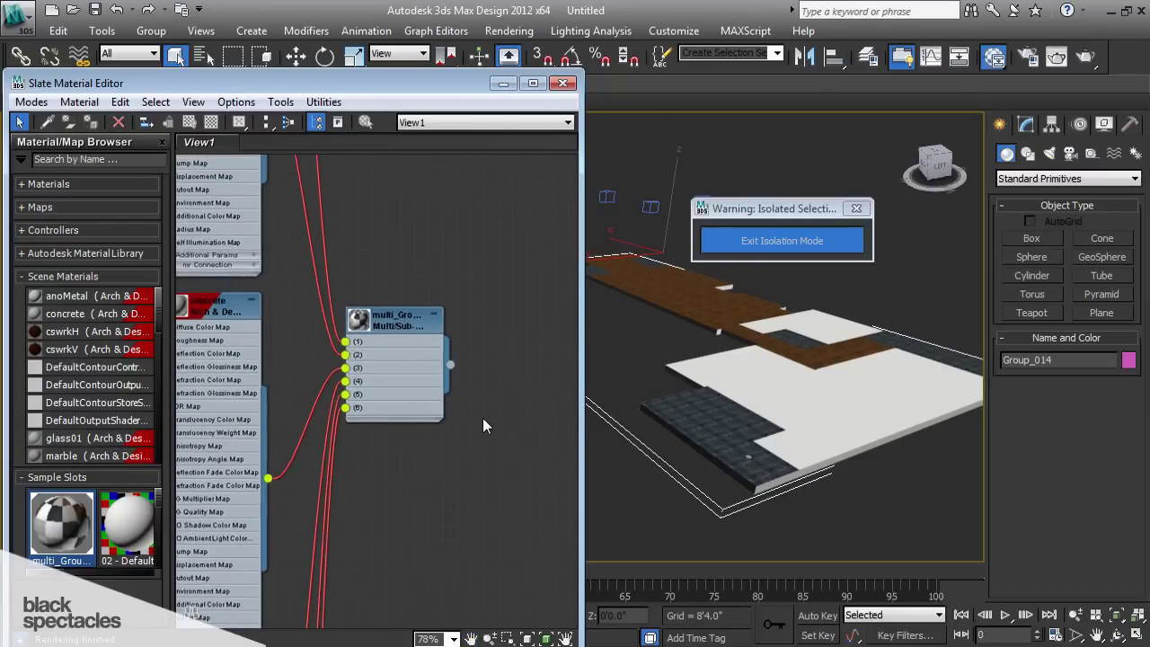
middle_click_drag(410, 458, 451, 458)
scroll(444, 460, "down", 1)
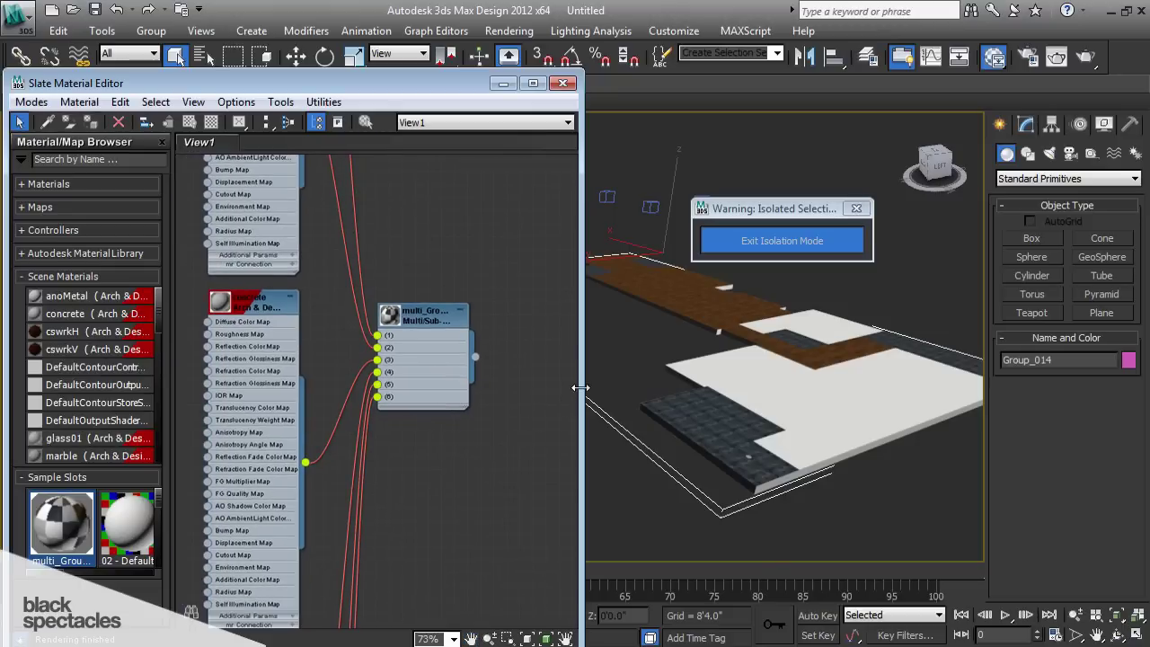
left_click_drag(580, 388, 524, 387)
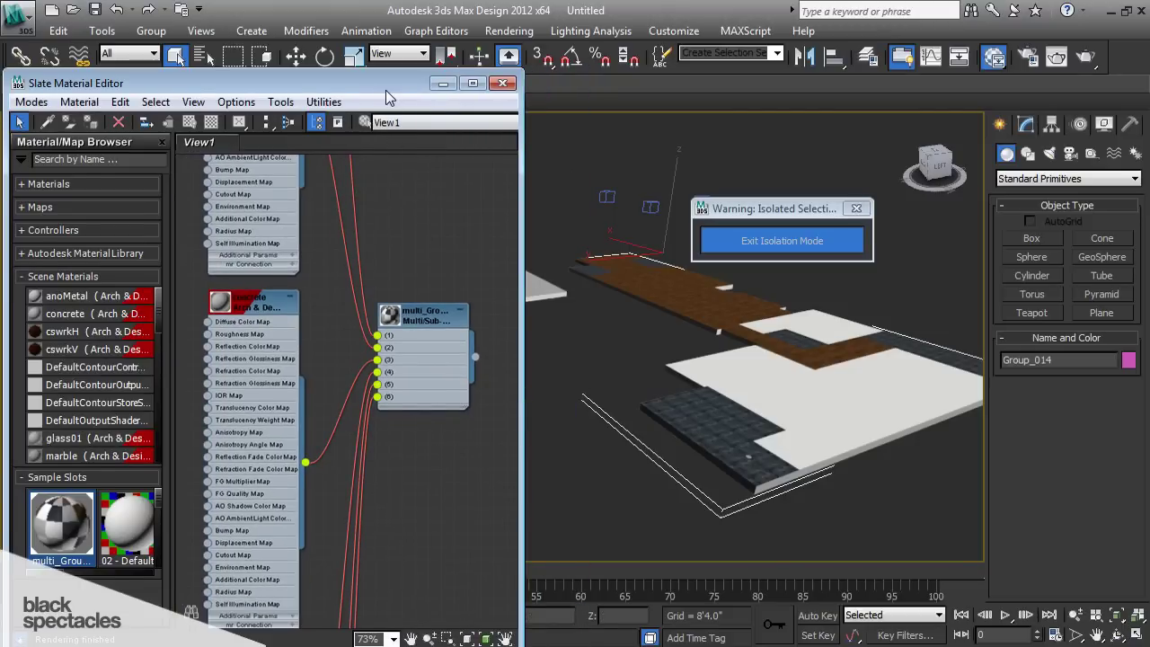
left_click_drag(386, 90, 393, 81)
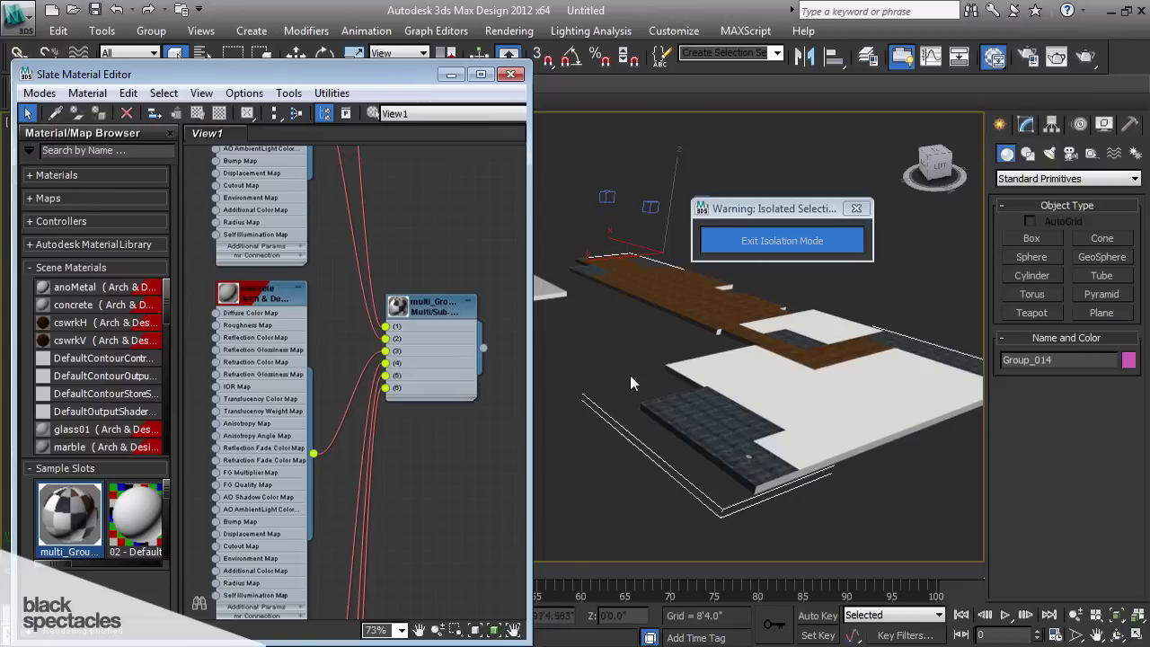
At the floor mesh's Polygon level, select floor patches to read their material IDs.
left_click(763, 386)
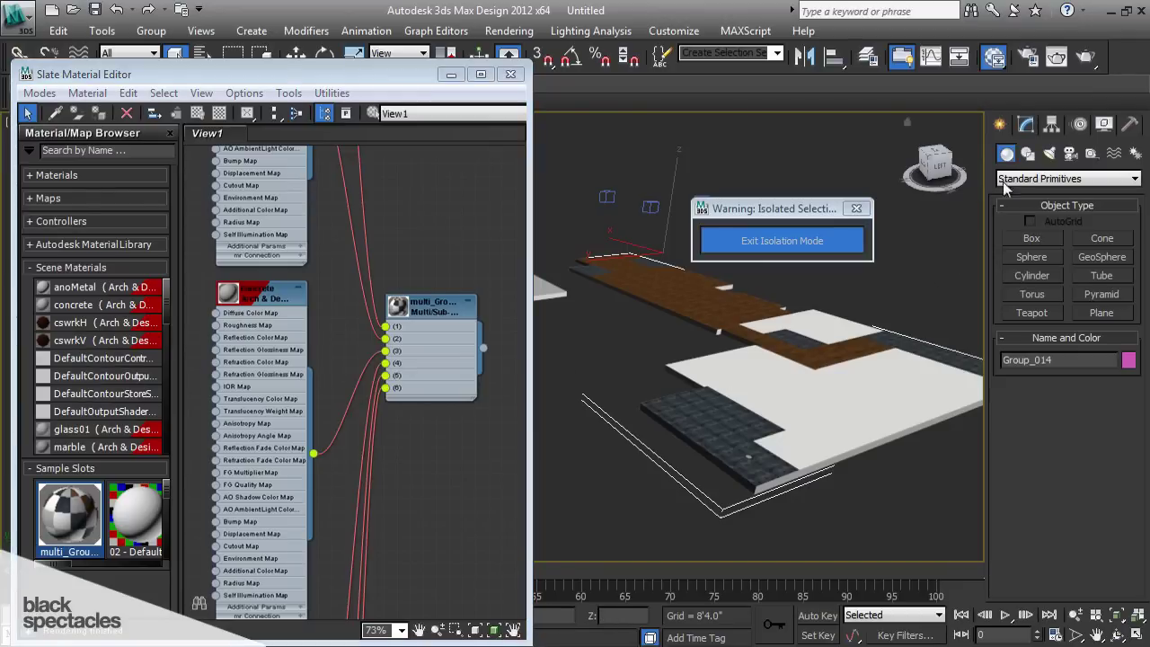
left_click(1025, 124)
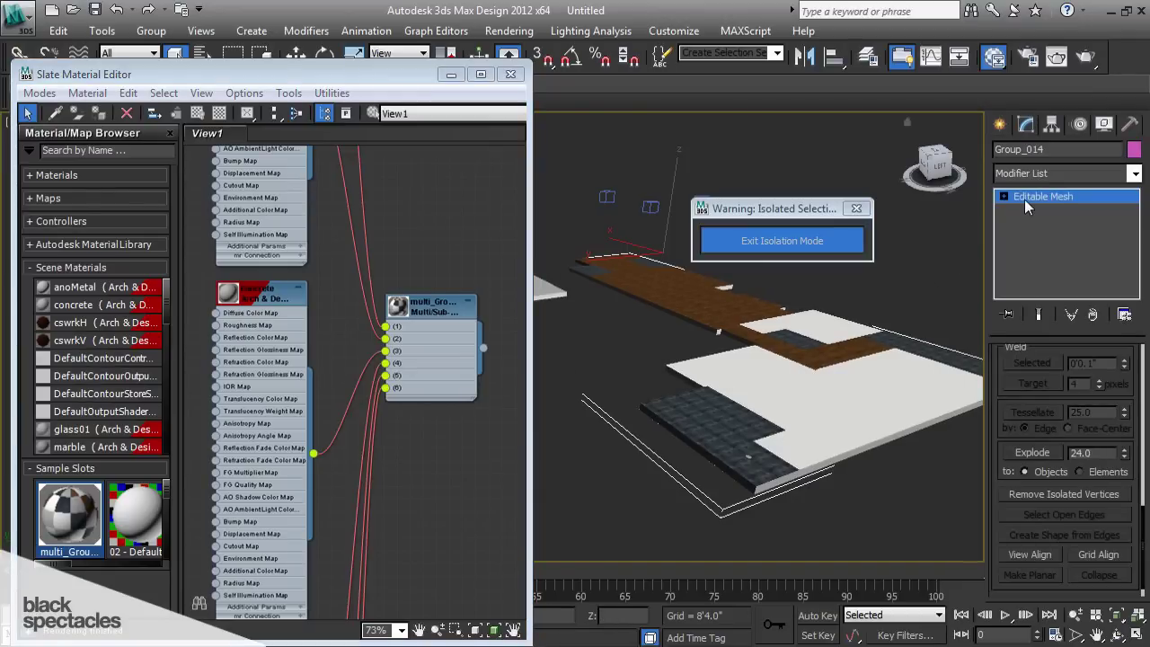
left_click(1004, 196)
left_click(1039, 254)
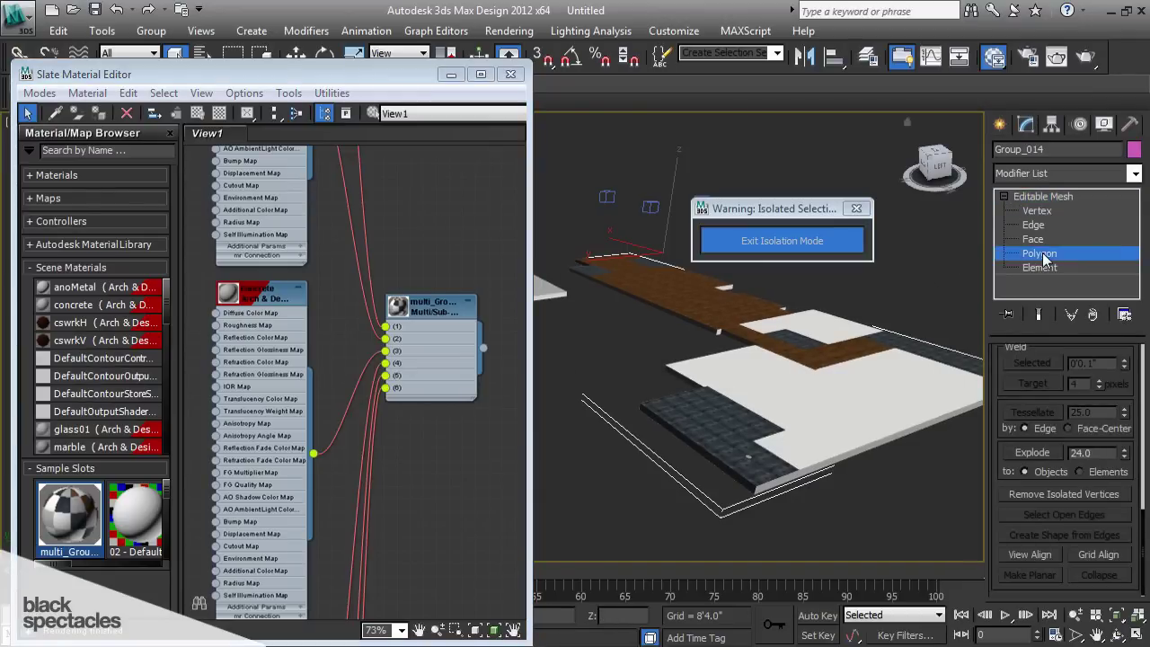
left_click(843, 368)
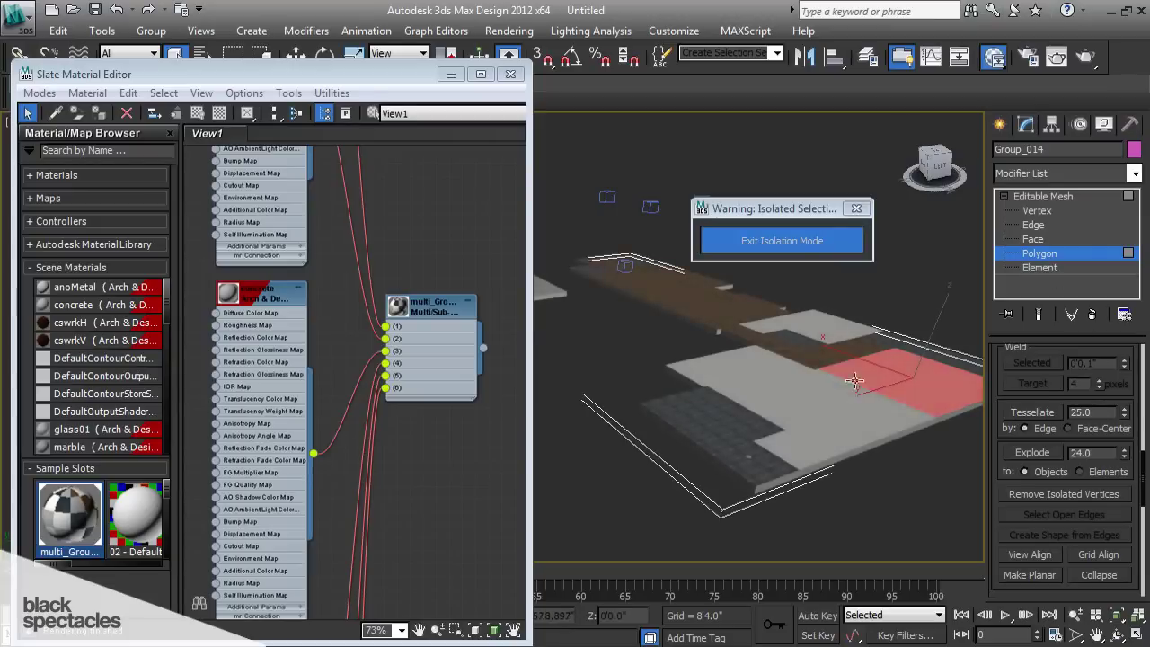
left_click(802, 351)
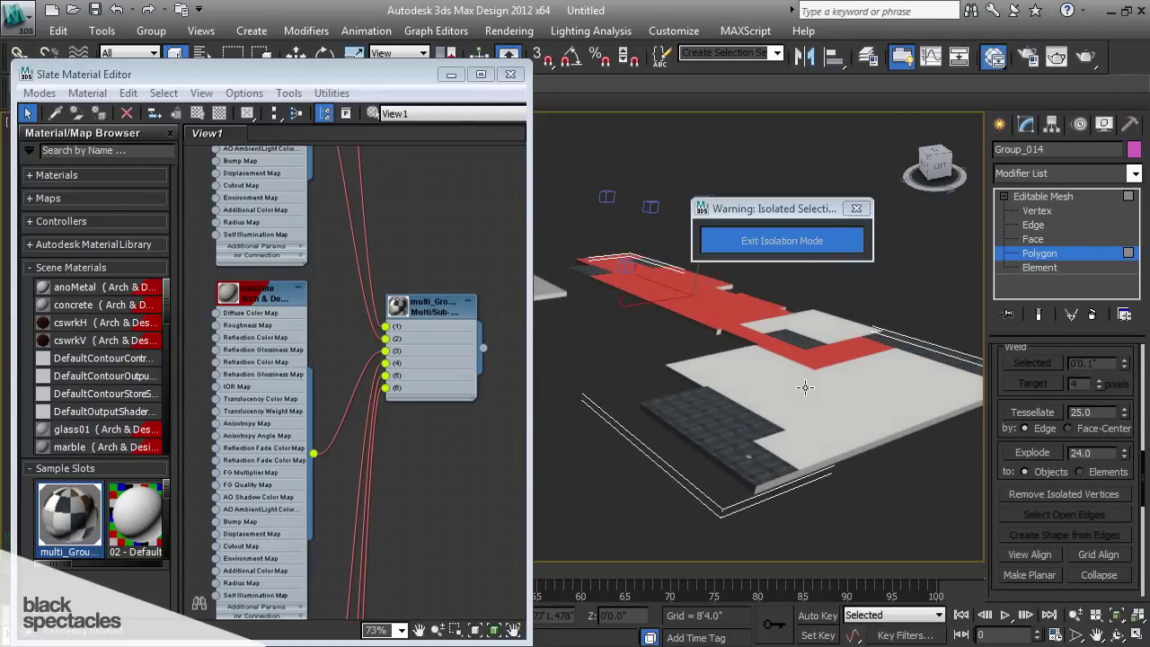
left_click(761, 422)
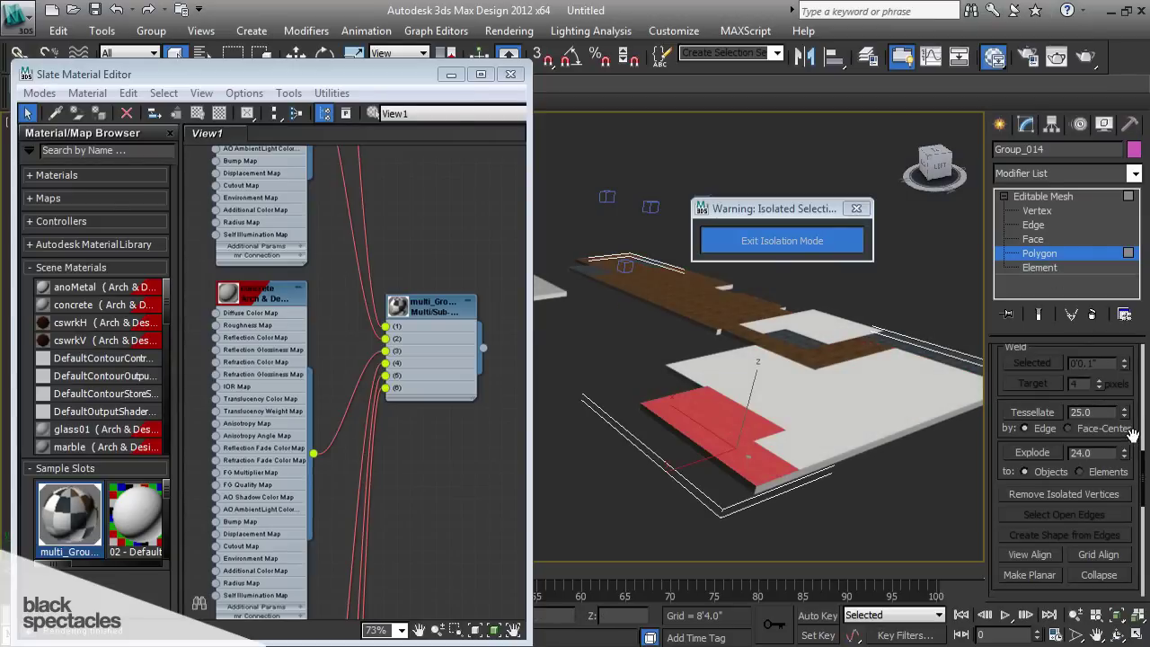
Pan the node view toward the concrete material, then clear the tiled-patch polygon selection.
scroll(1130, 431, "down", 3)
scroll(1128, 439, "down", 4)
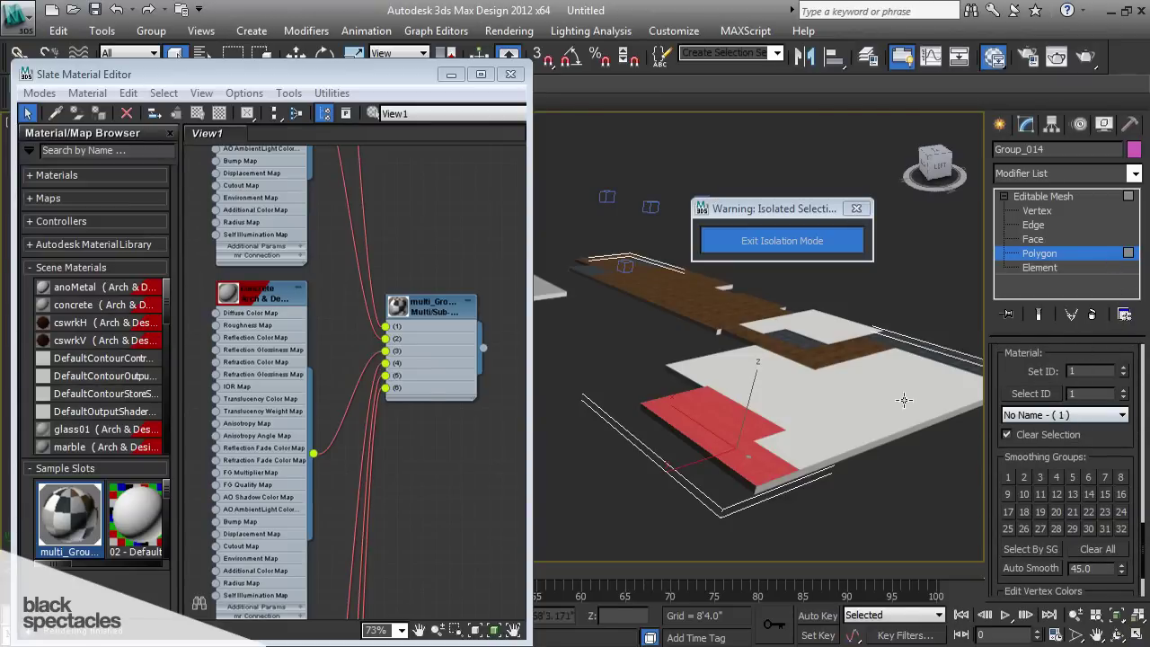
left_click(437, 333)
scroll(396, 336, "up", 2)
scroll(393, 333, "up", 2)
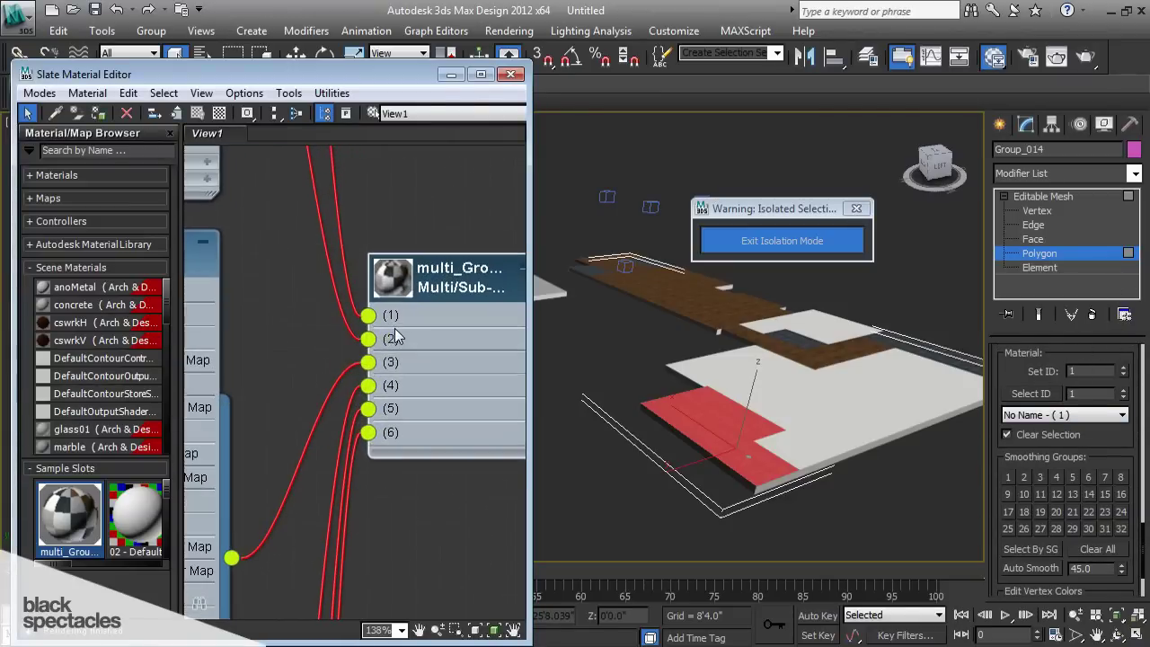
scroll(393, 333, "down", 2)
middle_click_drag(393, 333, 309, 273)
scroll(392, 289, "down", 3)
scroll(425, 436, "up", 2)
scroll(309, 273, "up", 1)
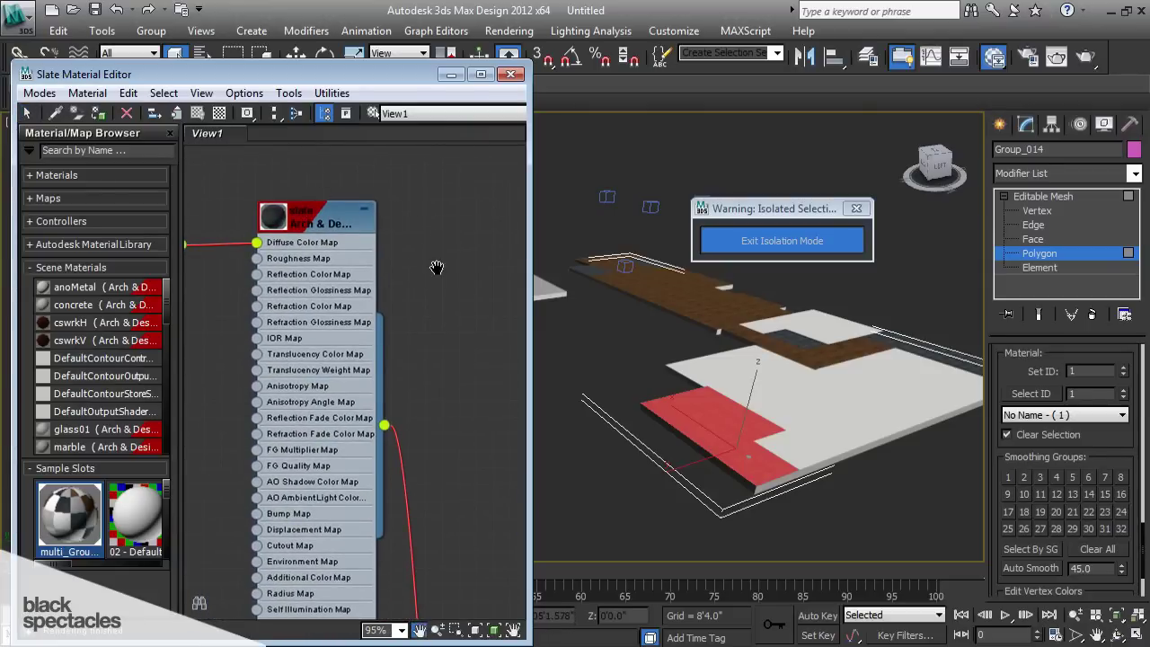
middle_click_drag(437, 264, 437, 246)
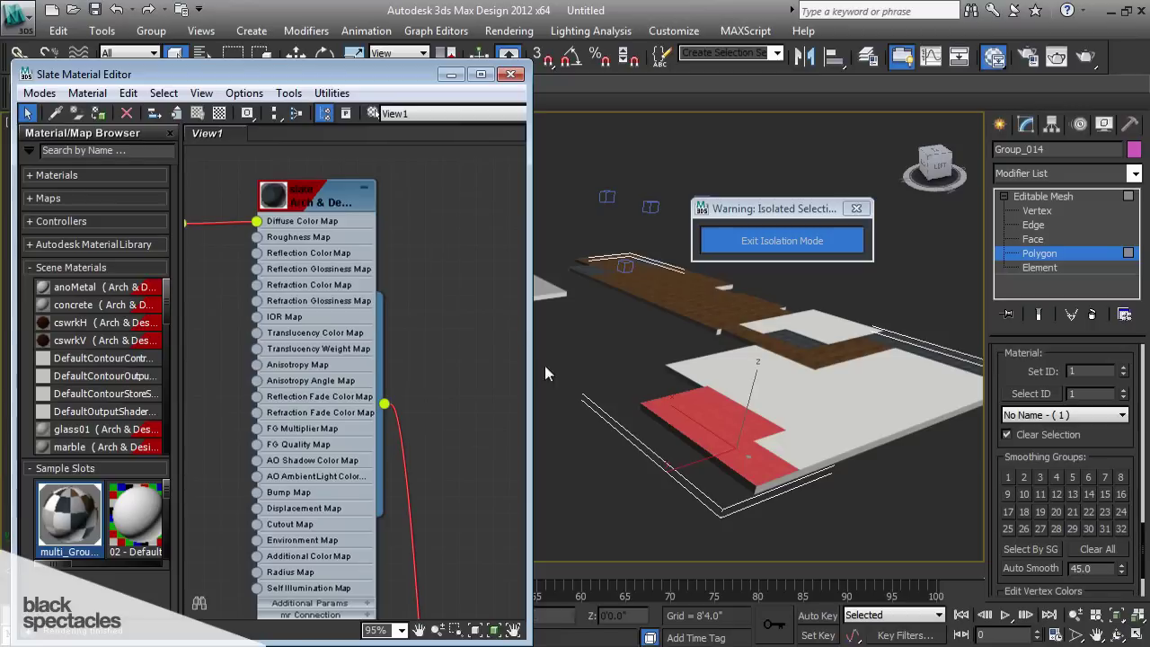
left_click(565, 473)
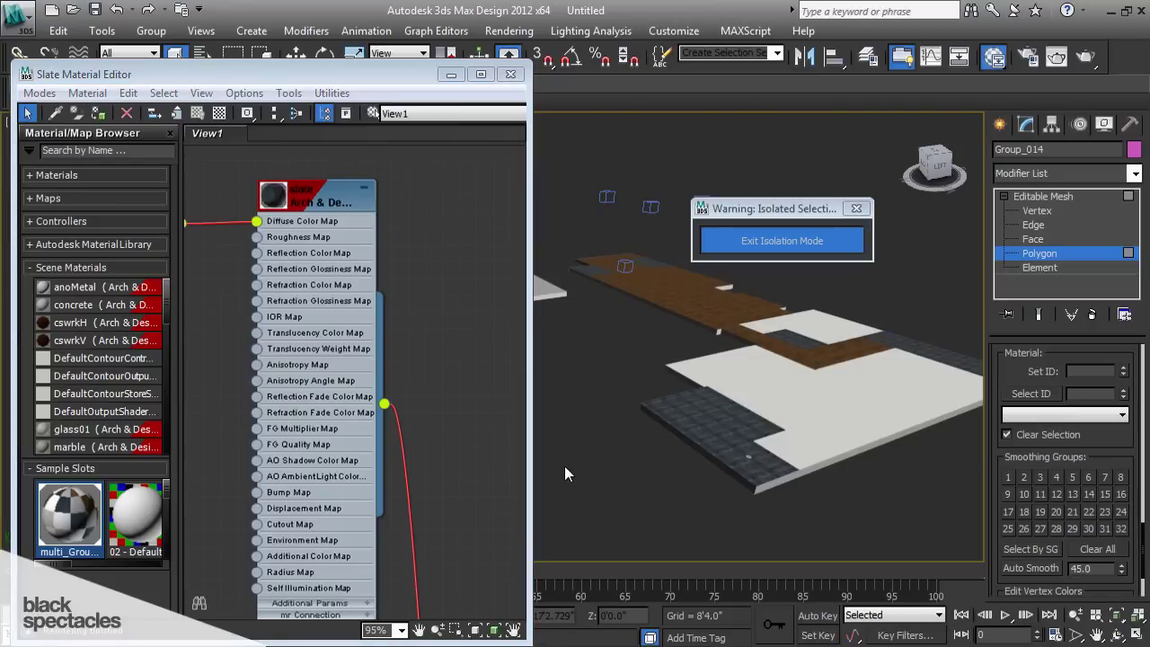
key("c")
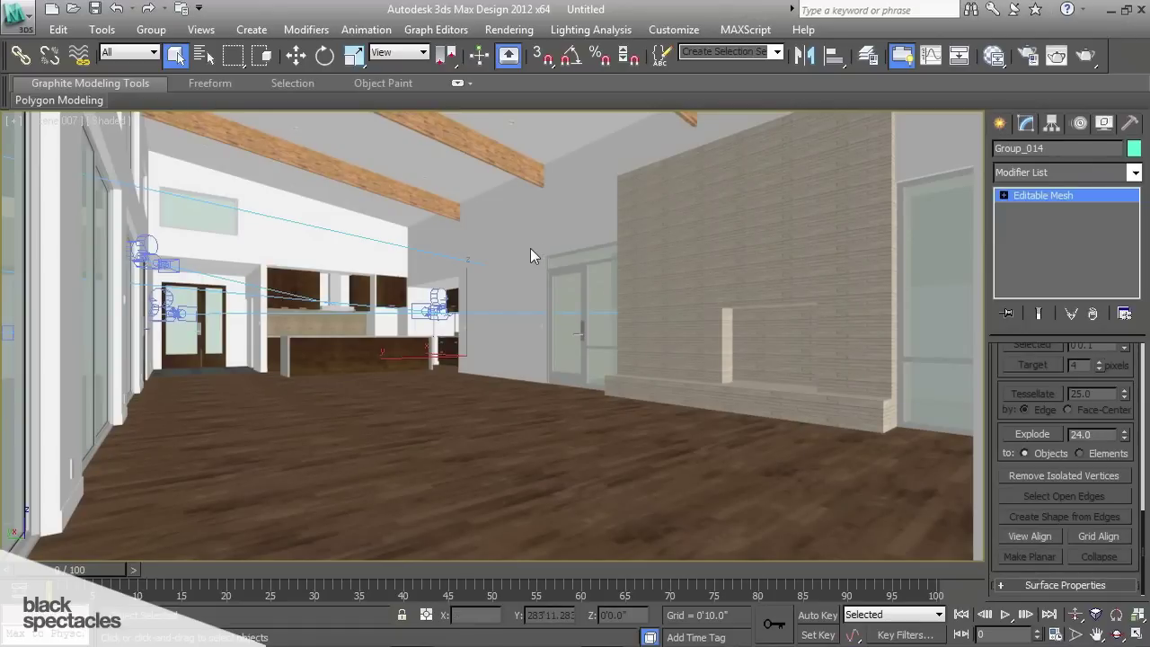
Return to the Compact Material Editor and open the wdFlr sub-material at ID 5.
left_click(994, 56)
left_click(997, 57)
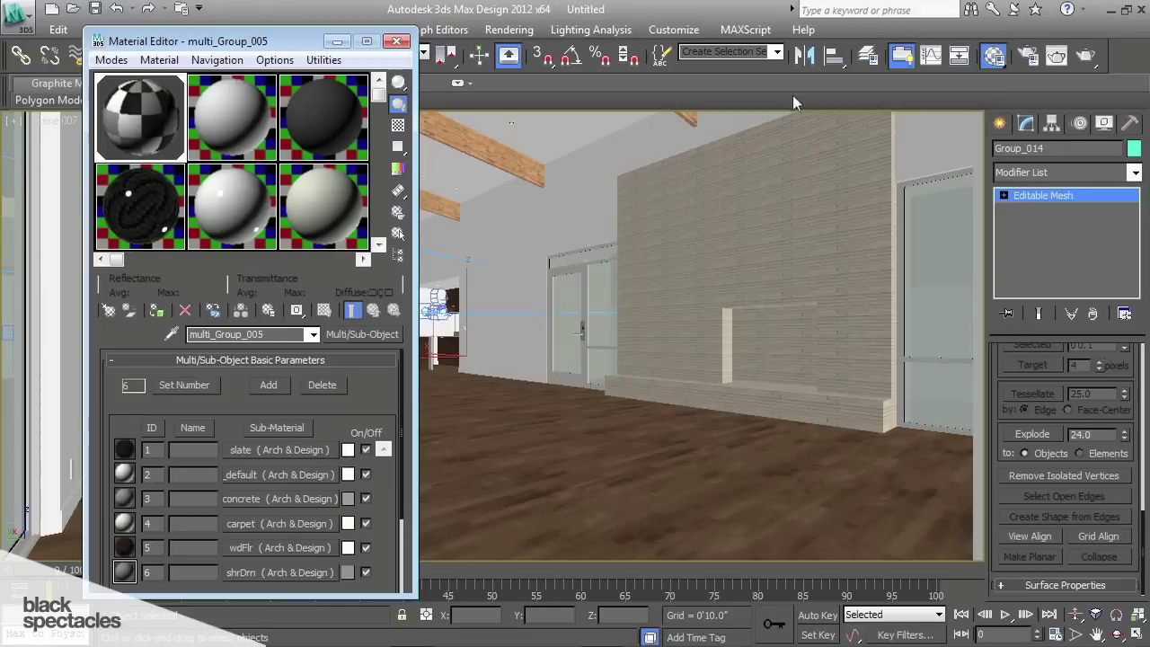
left_click_drag(280, 41, 231, 67)
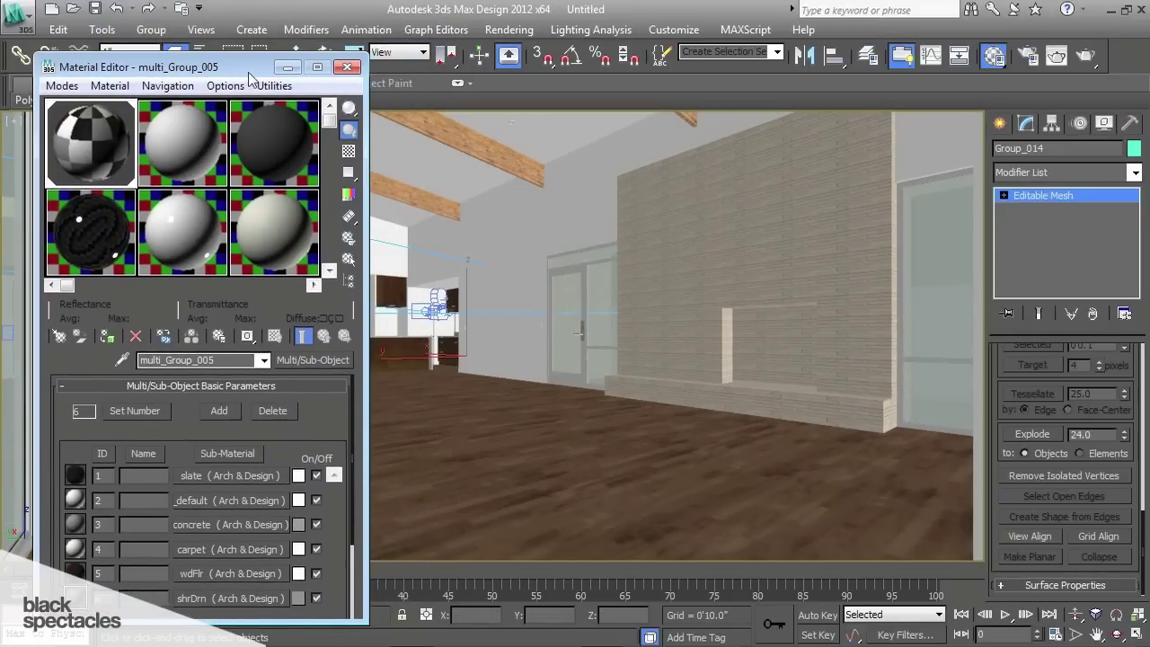
left_click_drag(234, 64, 269, 52)
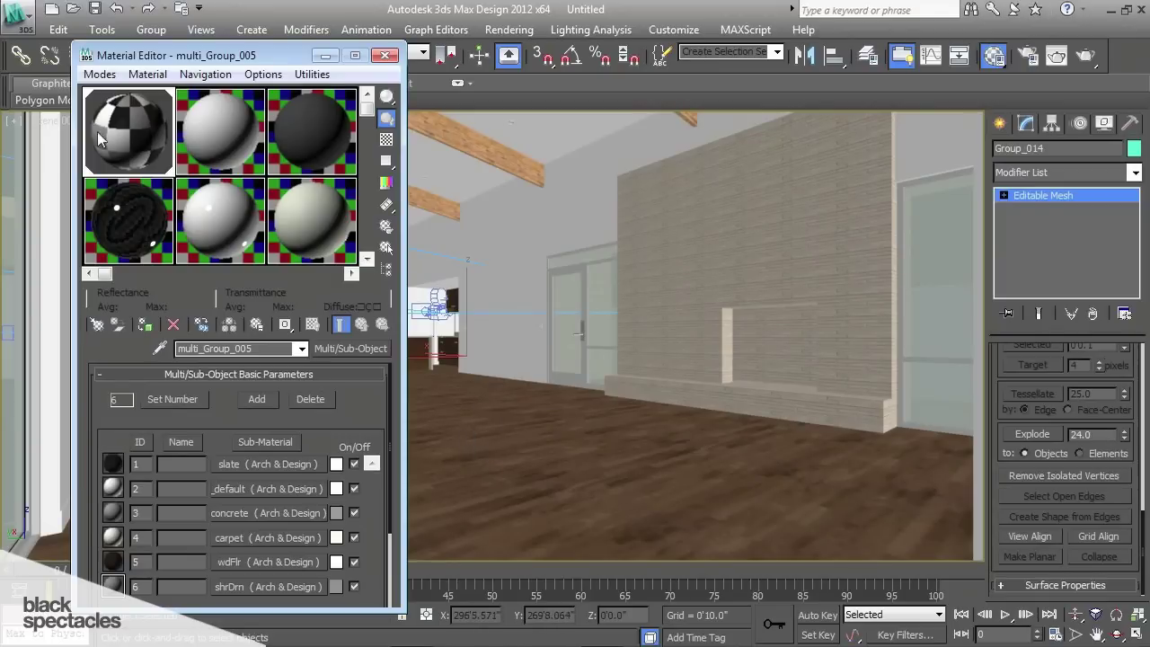
scroll(353, 423, "down", 3)
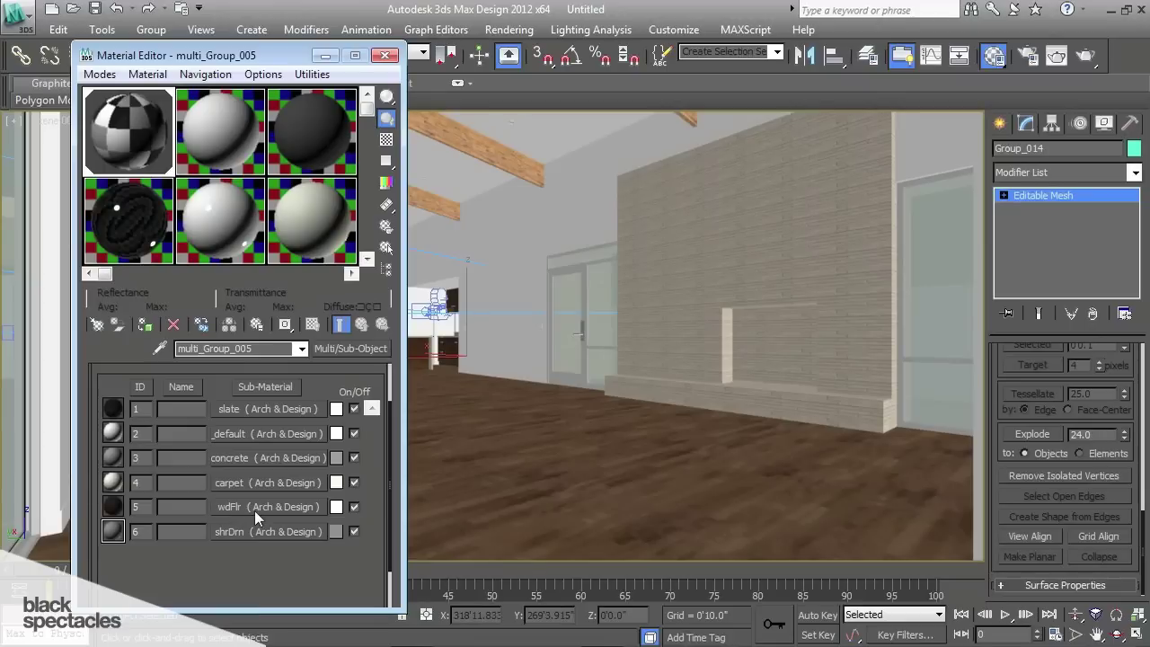
left_click(254, 506)
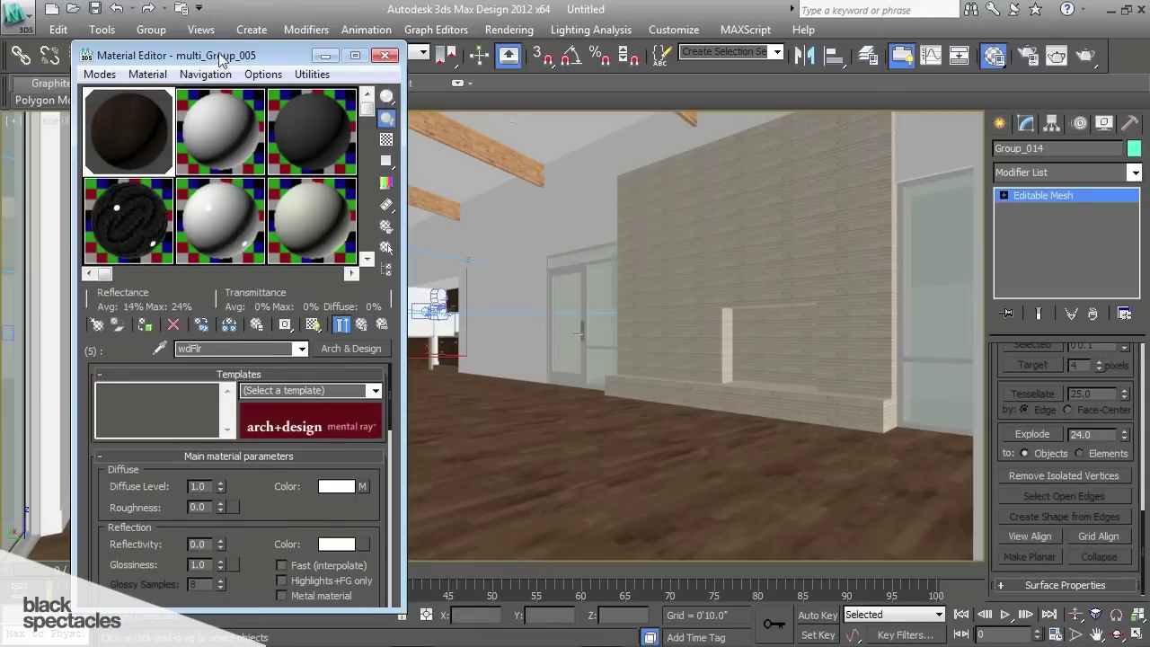
left_click_drag(220, 59, 191, 78)
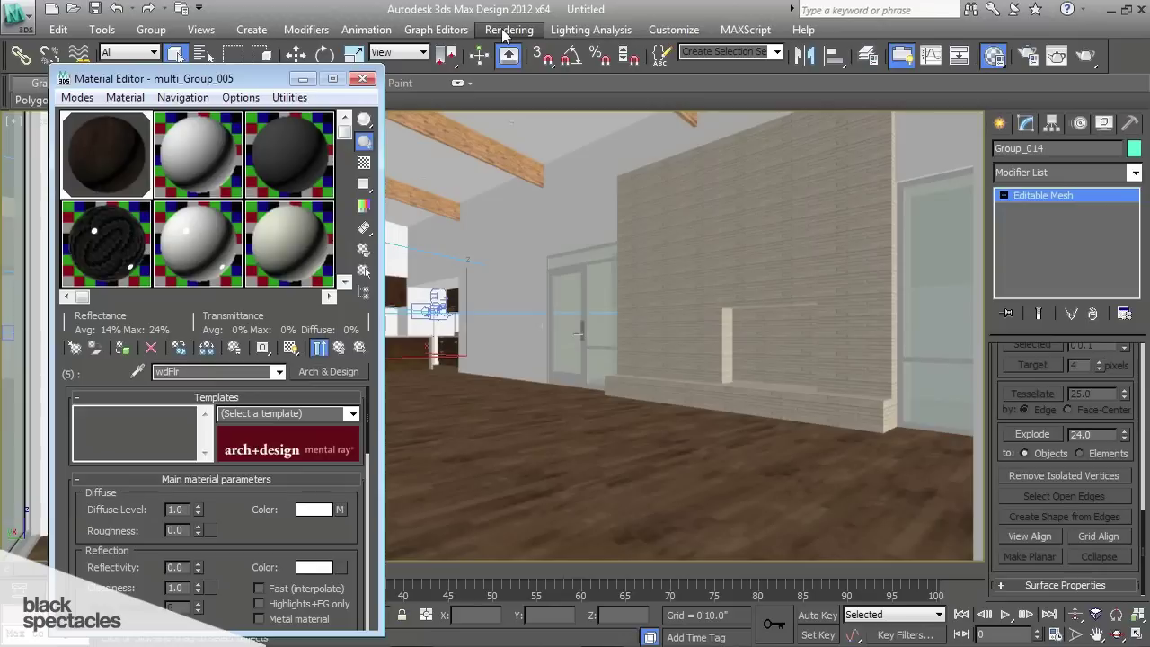
Turn on Affect Color Selectors in Gamma/LUT Setup so the 2.2 gamma applies to materials.
left_click(505, 32)
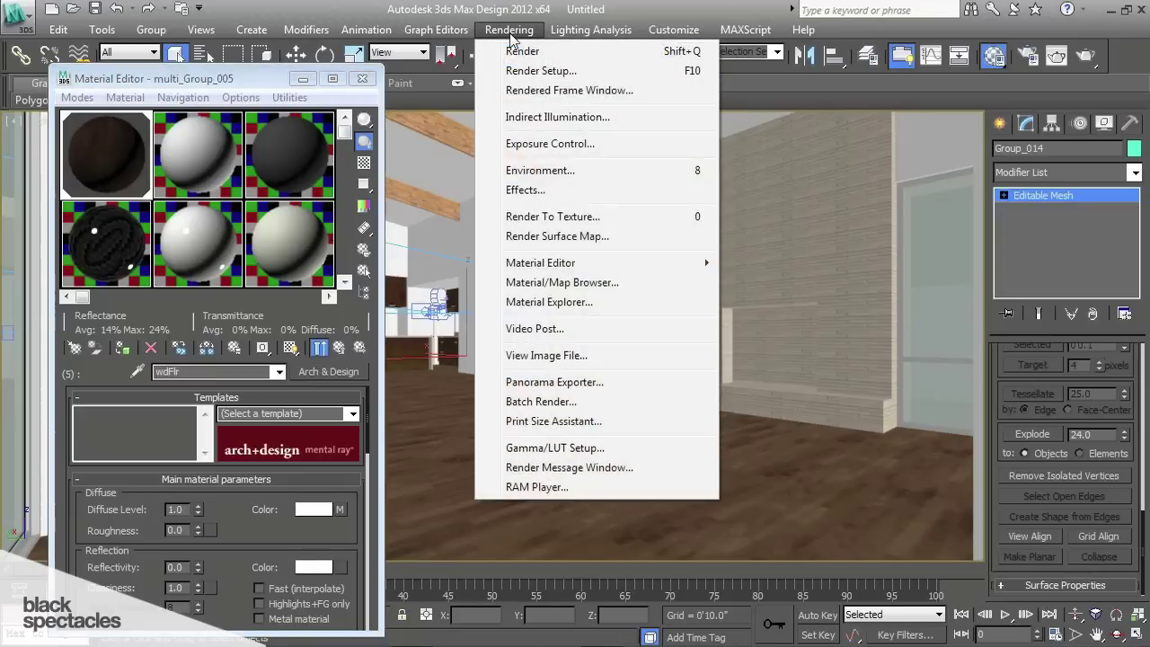
left_click(575, 448)
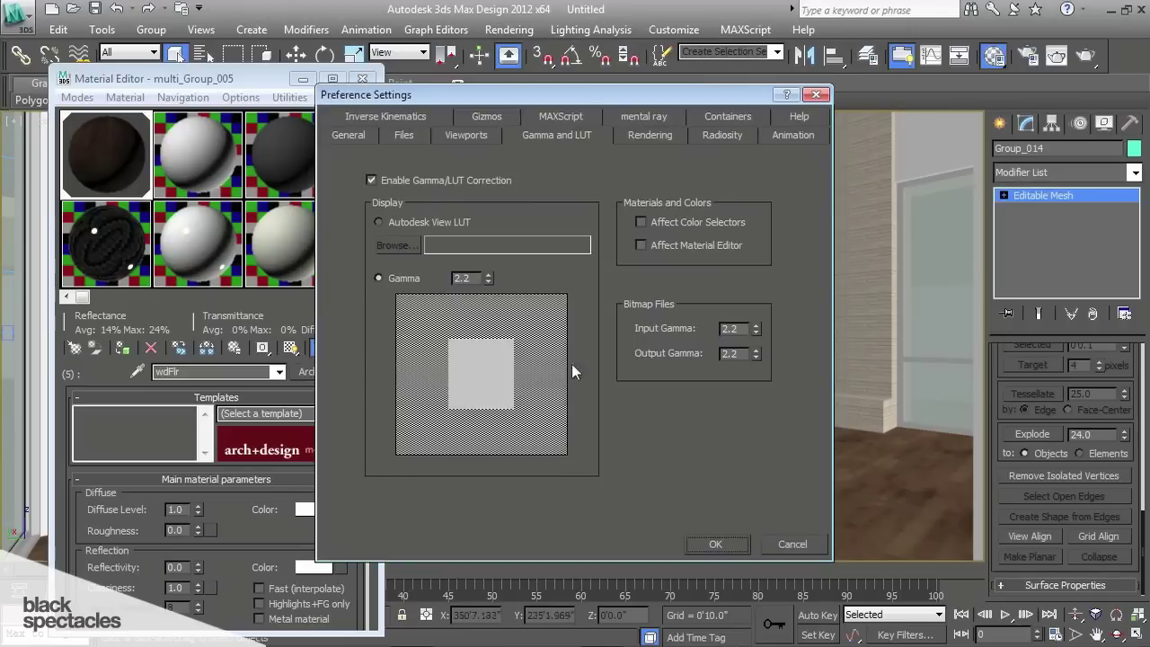
left_click_drag(533, 96, 603, 97)
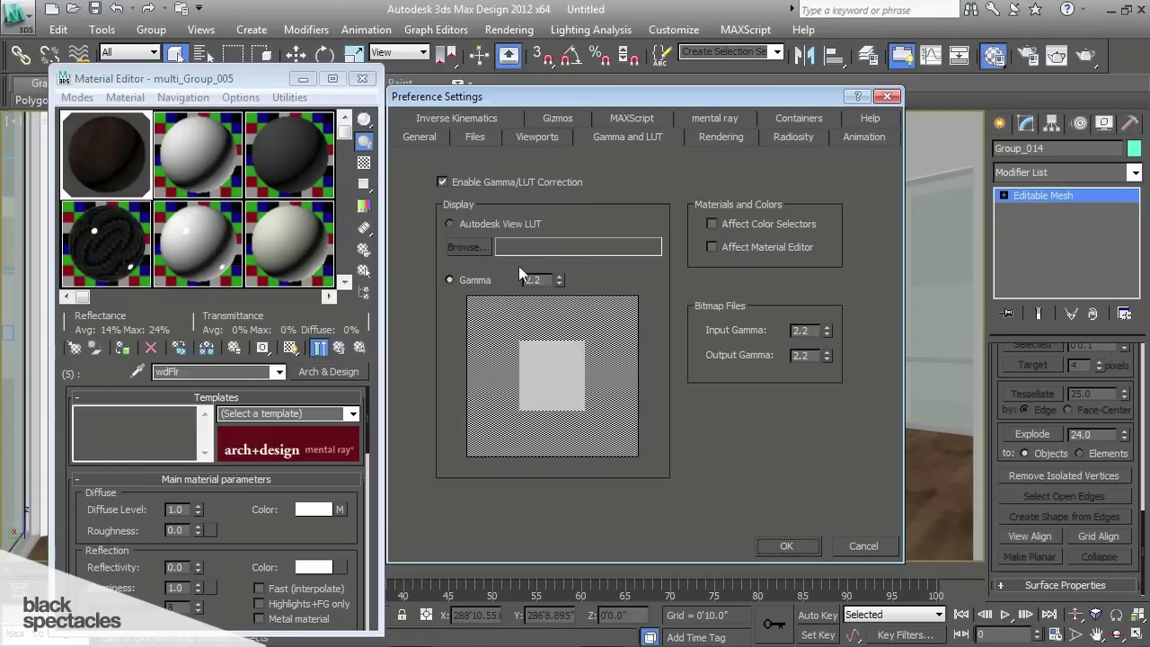
left_click(755, 225)
left_click(786, 546)
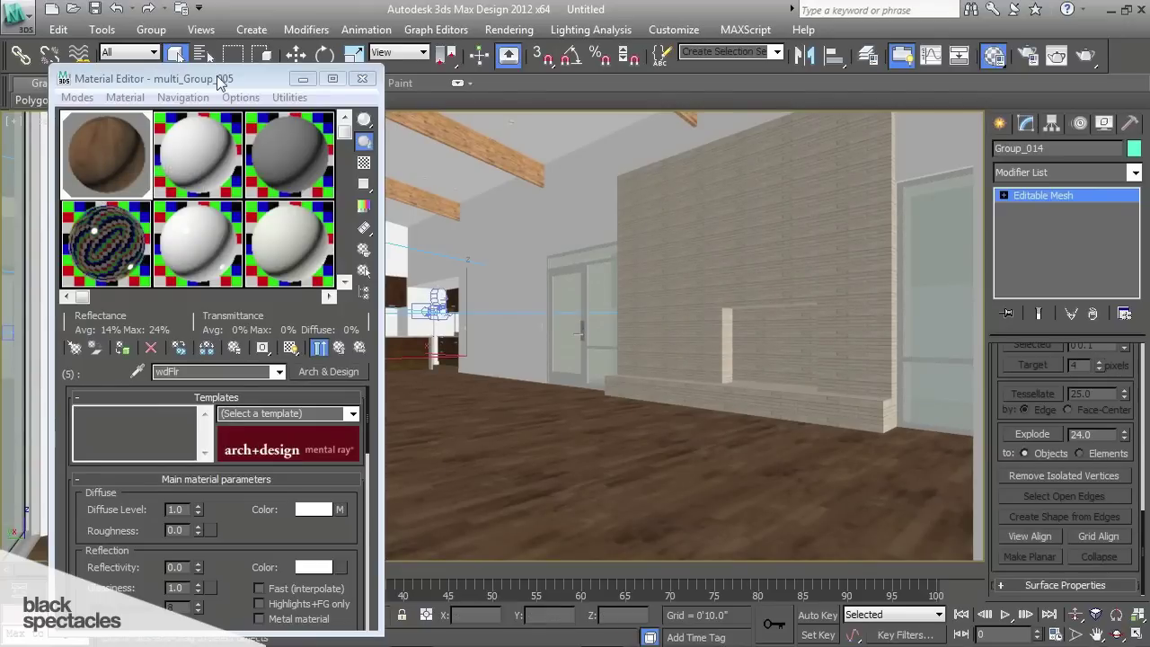
left_click_drag(217, 76, 232, 76)
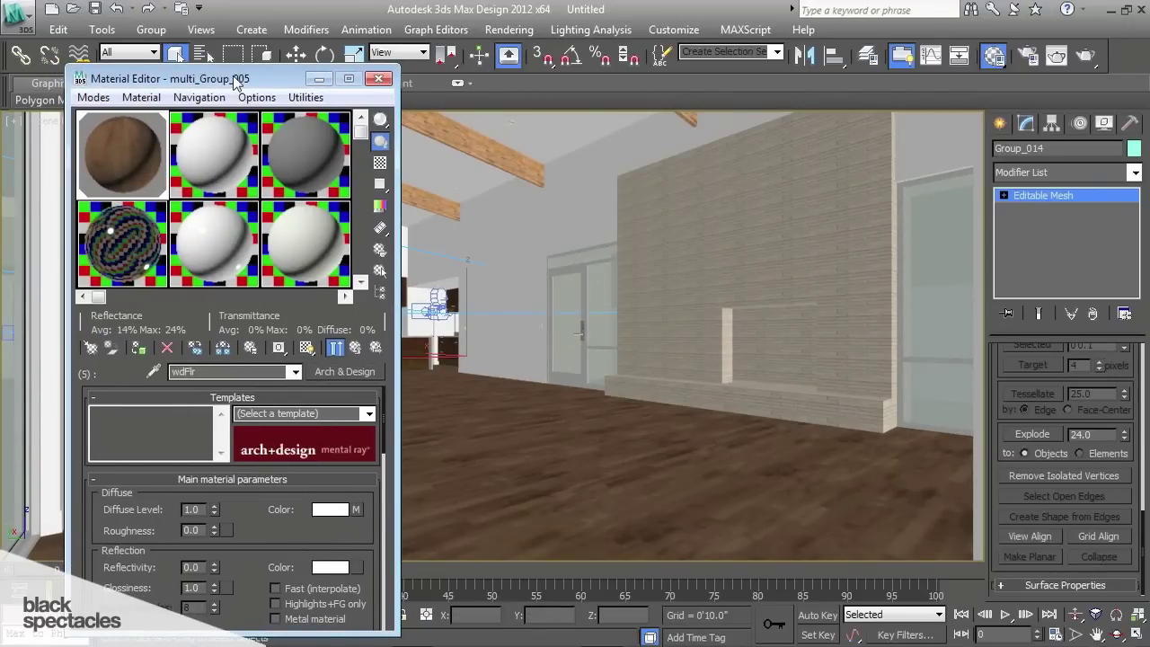